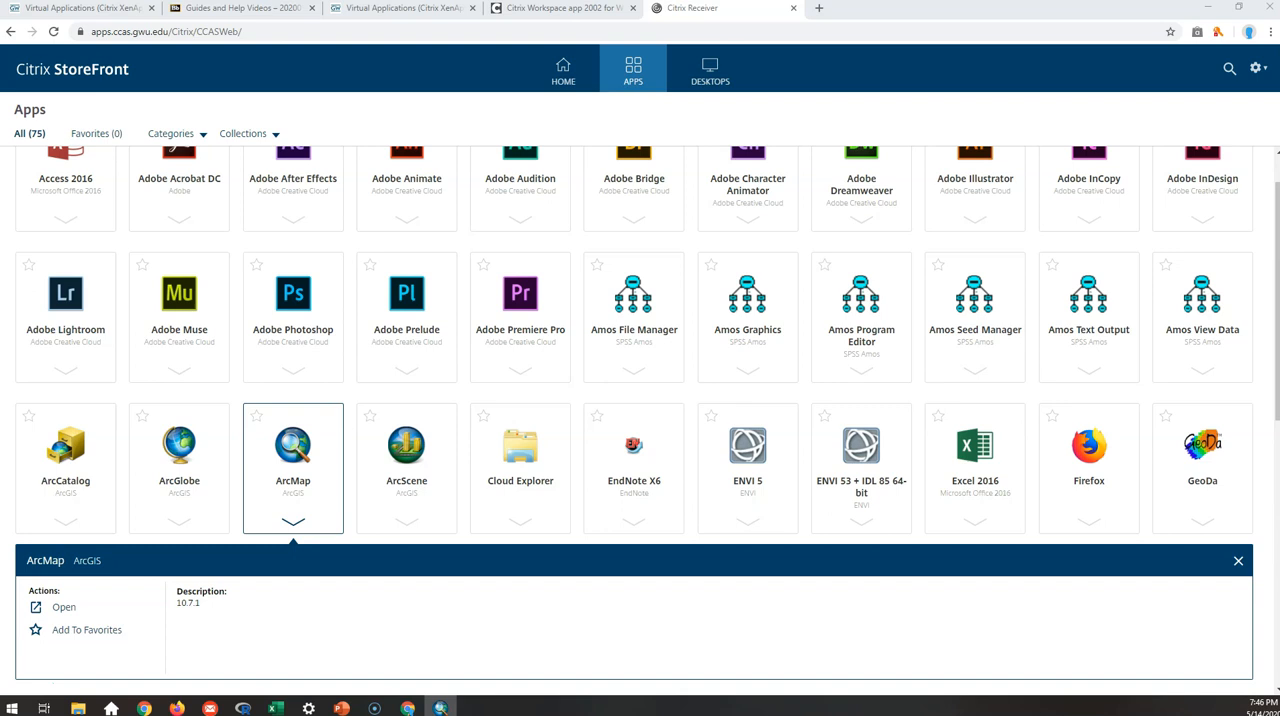
# Switch to a maximized ArcMap window and start adding data, going up to the top-level list of data locations.
pyautogui.moveTo(1279, 228); pyautogui.dragTo(524, 175)
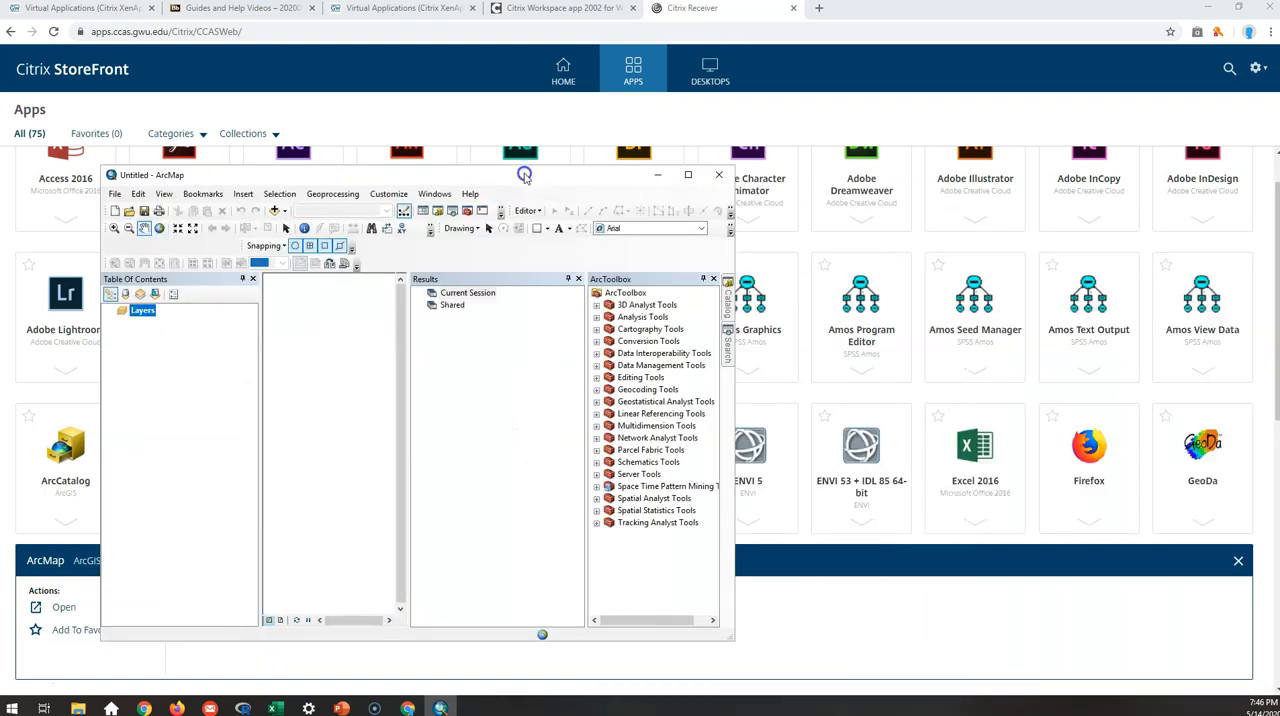
pyautogui.doubleClick(524, 175)
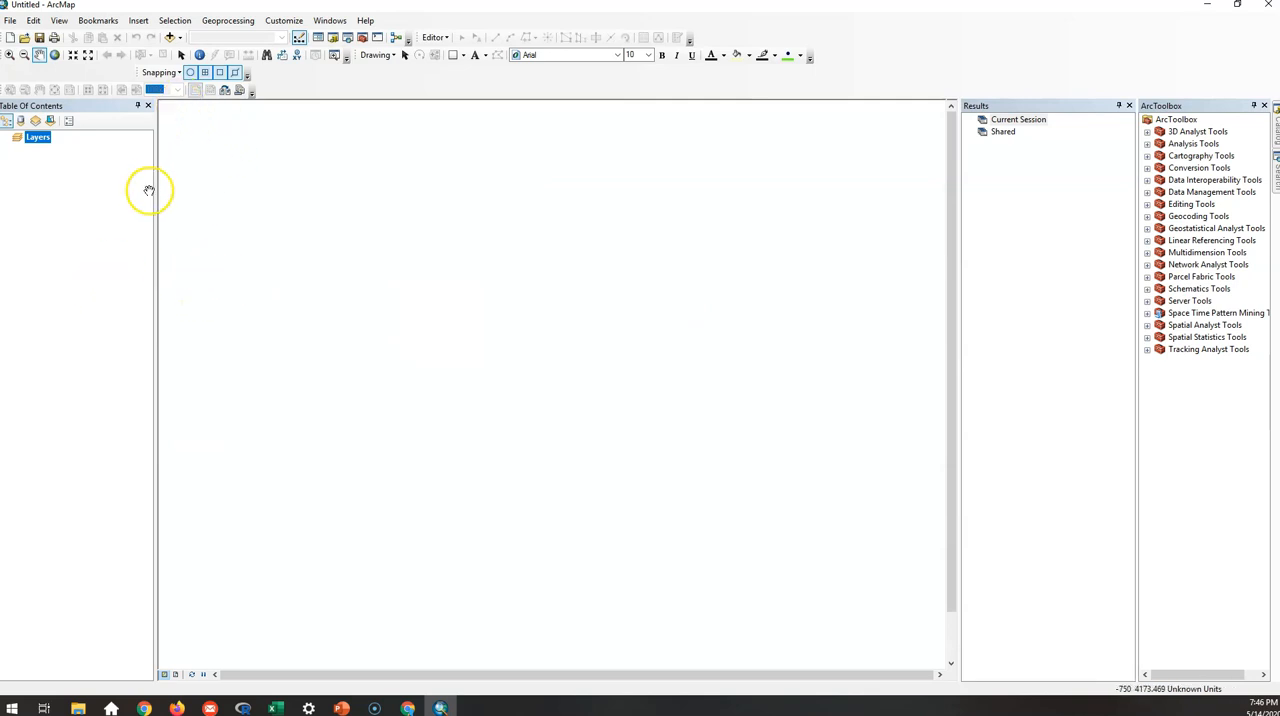
pyautogui.click(169, 37)
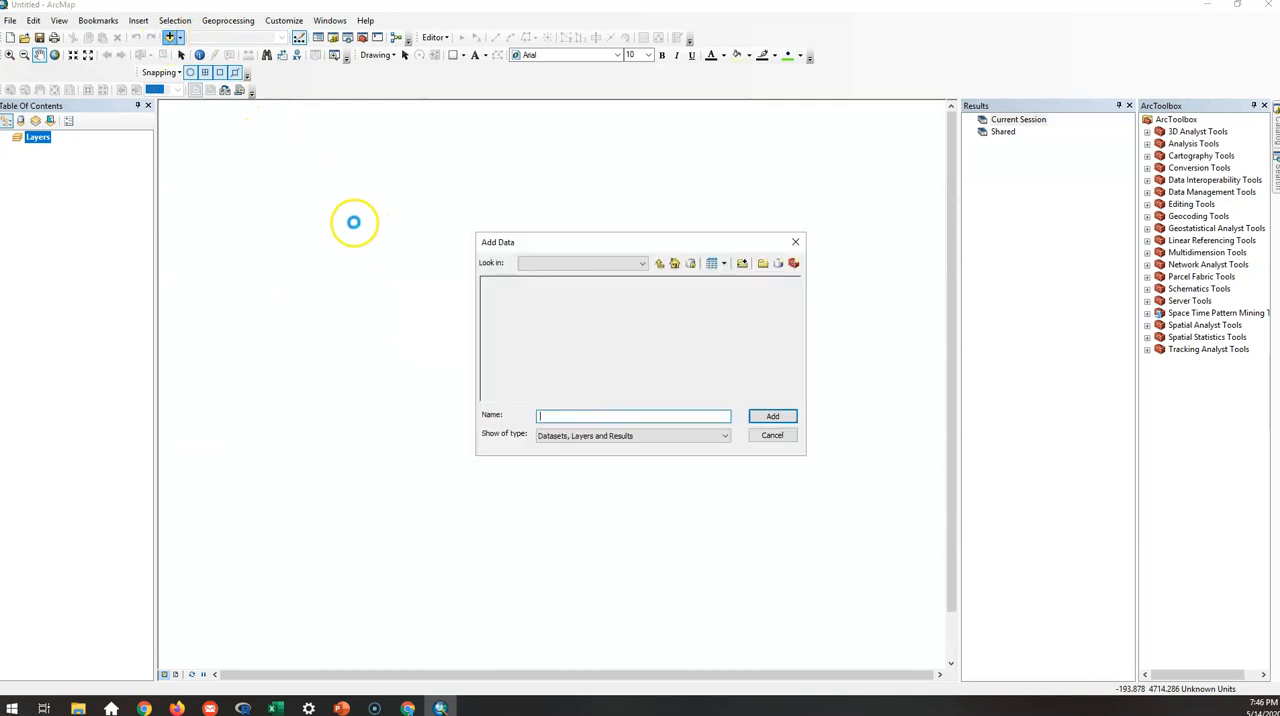
pyautogui.click(660, 263)
pyautogui.click(661, 264)
pyautogui.click(661, 264)
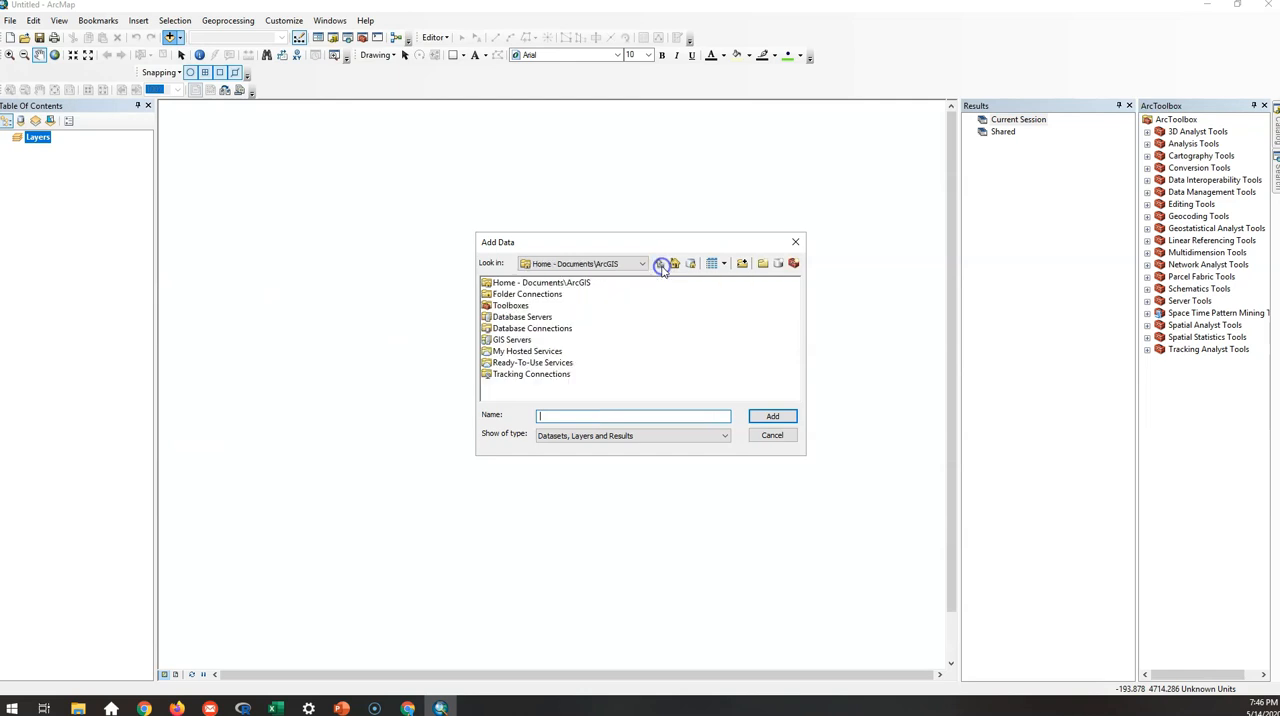
# Start a new folder connection and expand the GEOG_2104.11_Intro_to_Cartography_and_GIS_202001 folder on the CCAS Students (S:) drive.
pyautogui.click(741, 264)
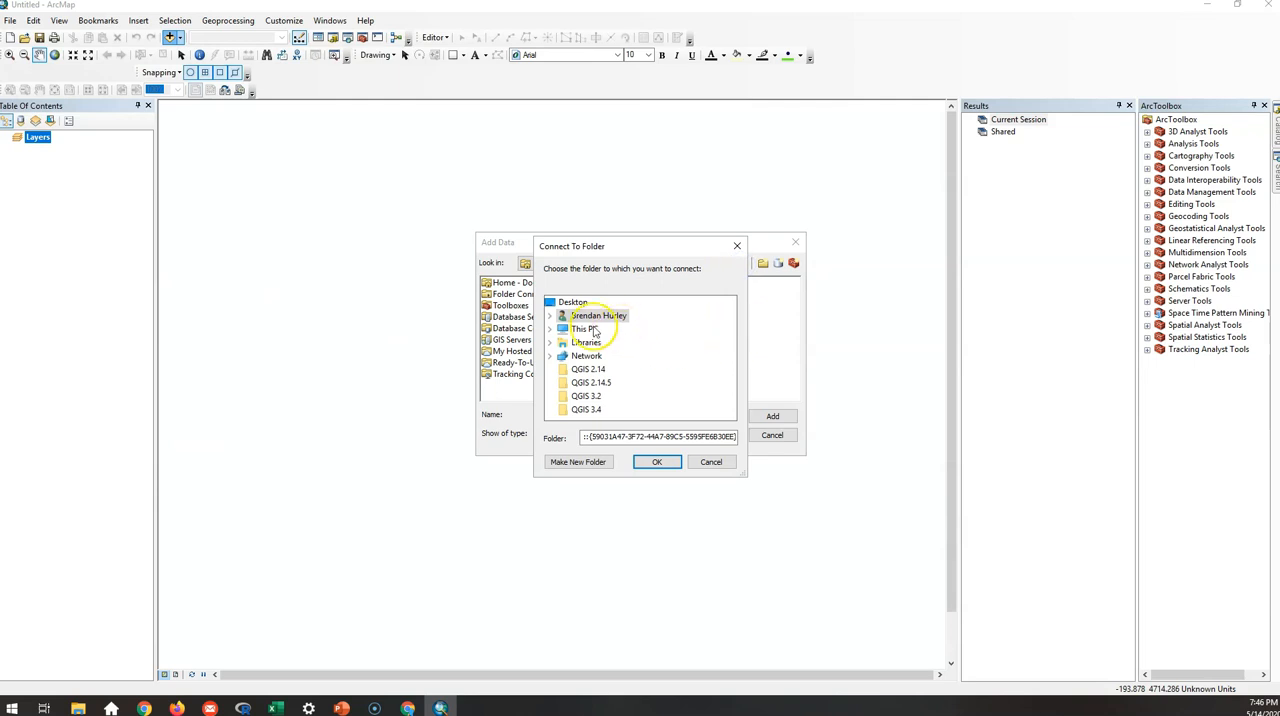
pyautogui.click(550, 330)
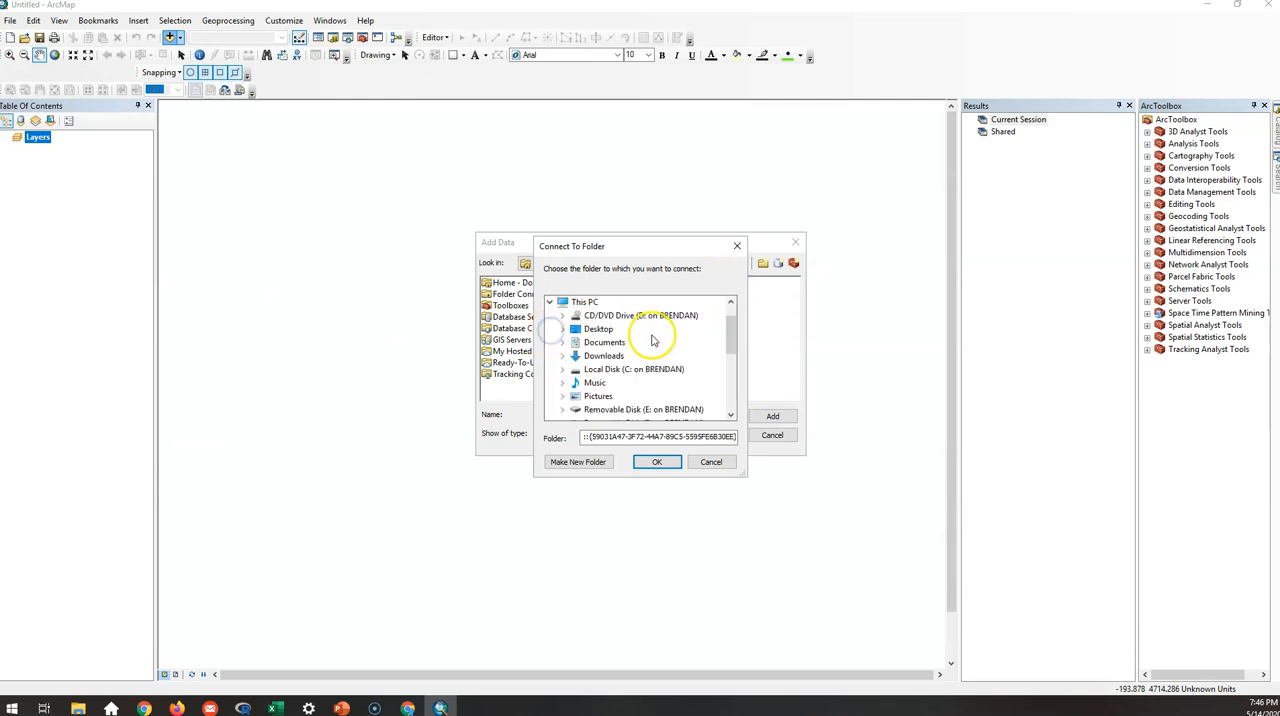
pyautogui.scroll(-3, 652, 340)
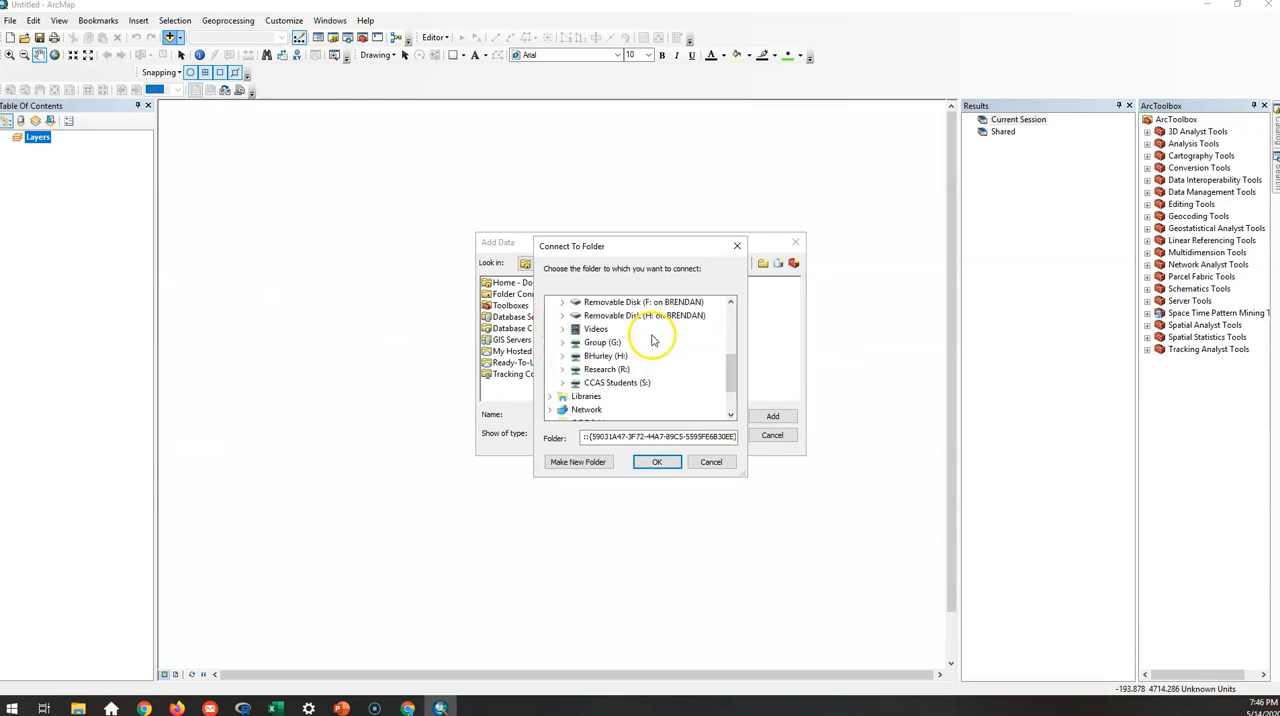
pyautogui.click(565, 383)
pyautogui.click(575, 331)
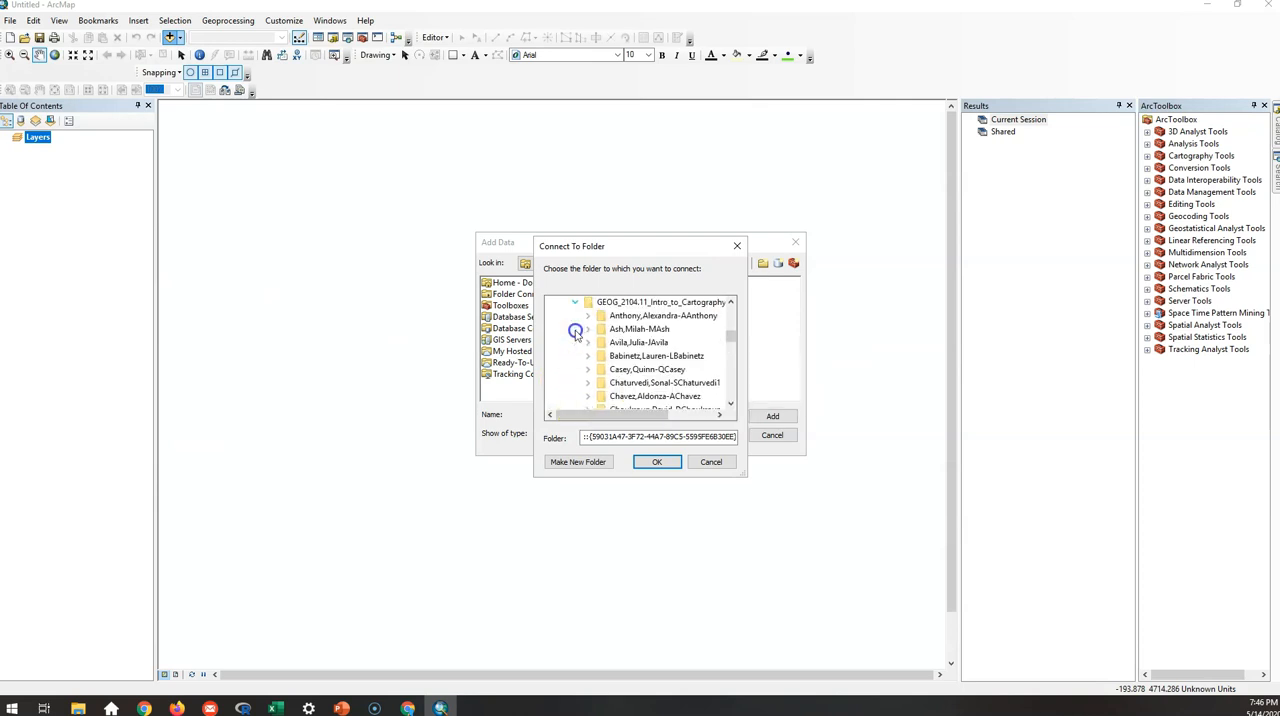
# Connect to the Citrix_test folder inside the instructor's named folder of the course directory.
pyautogui.scroll(-3, 579, 352)
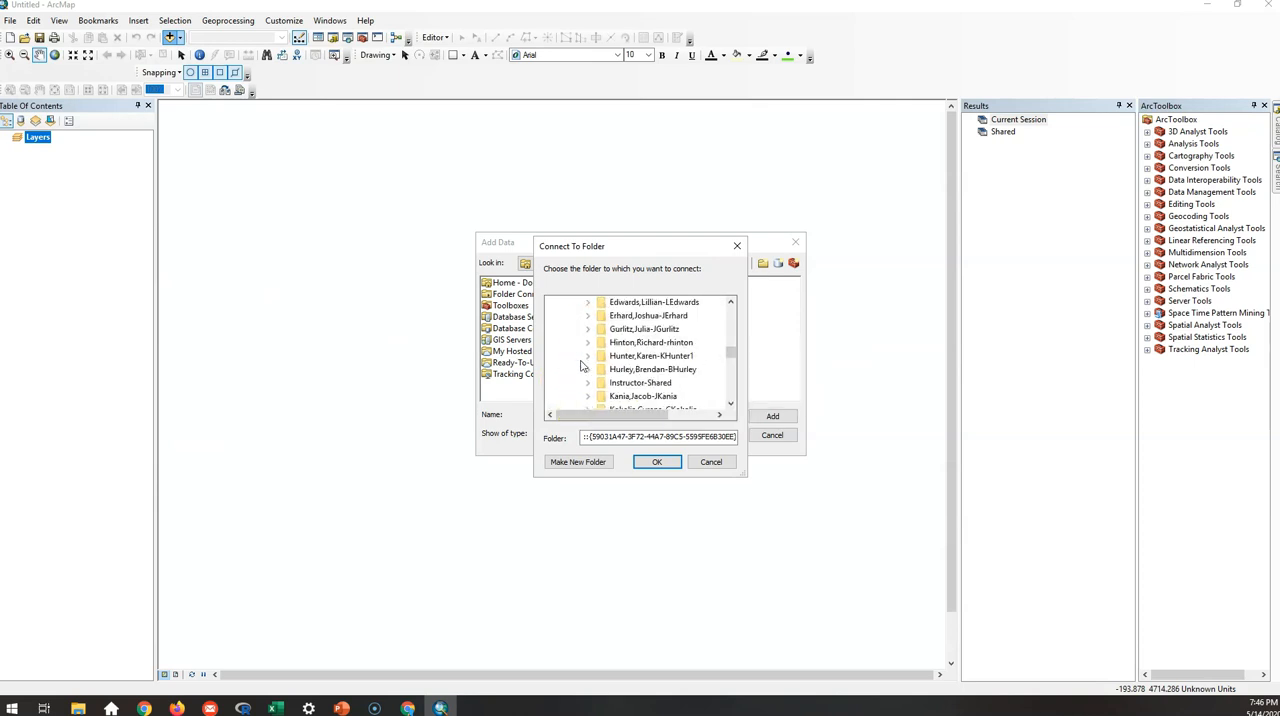
pyautogui.click(588, 369)
pyautogui.click(637, 316)
pyautogui.scroll(2, 634, 317)
pyautogui.click(659, 462)
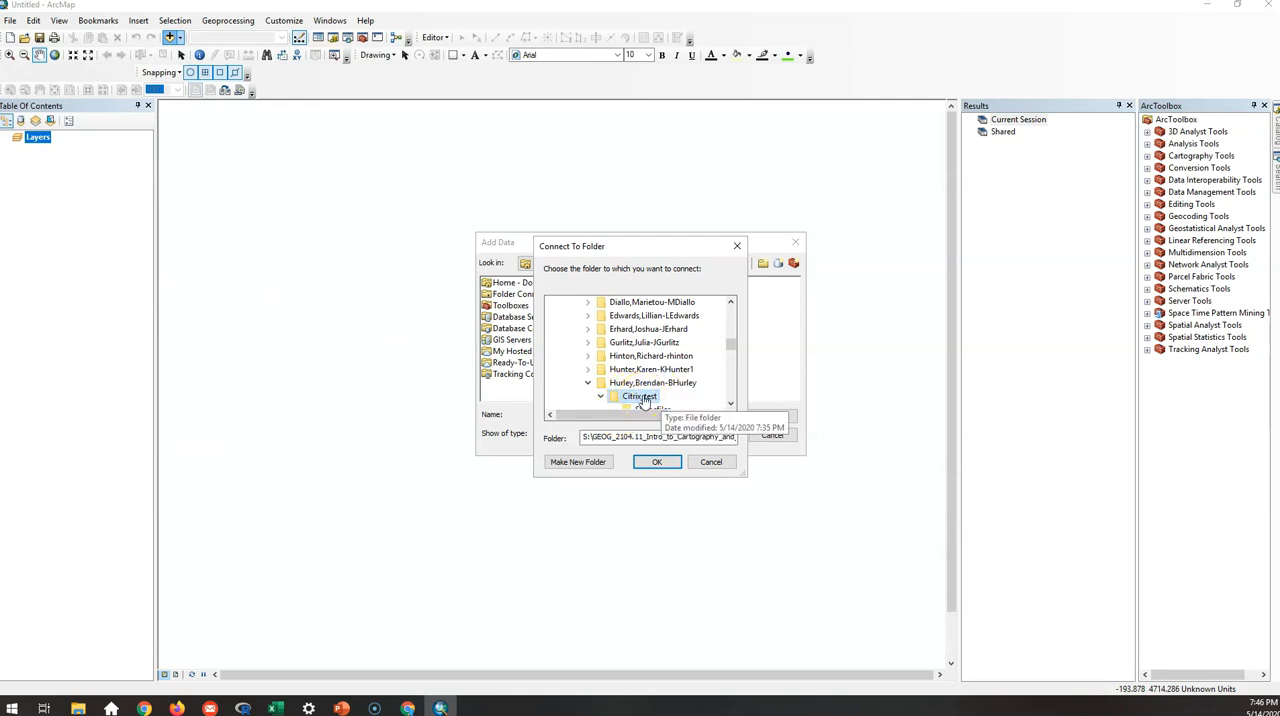
pyautogui.scroll(-3, 655, 372)
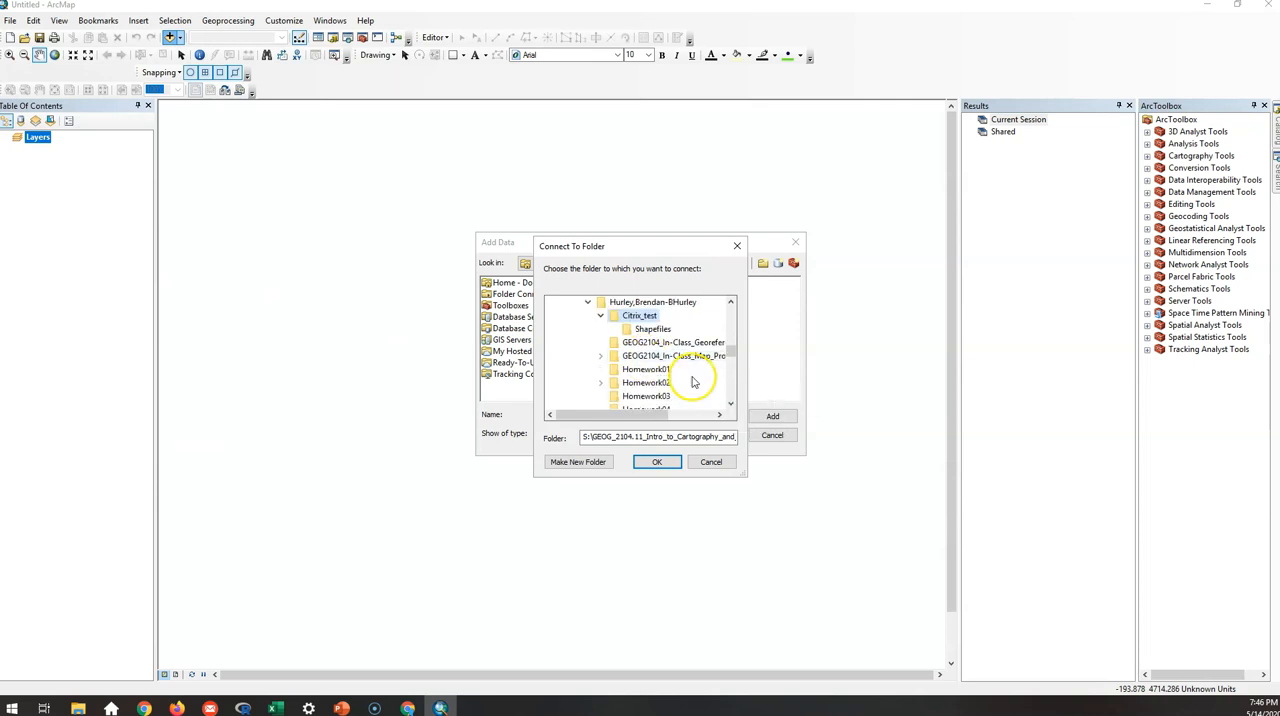
pyautogui.scroll(2, 688, 355)
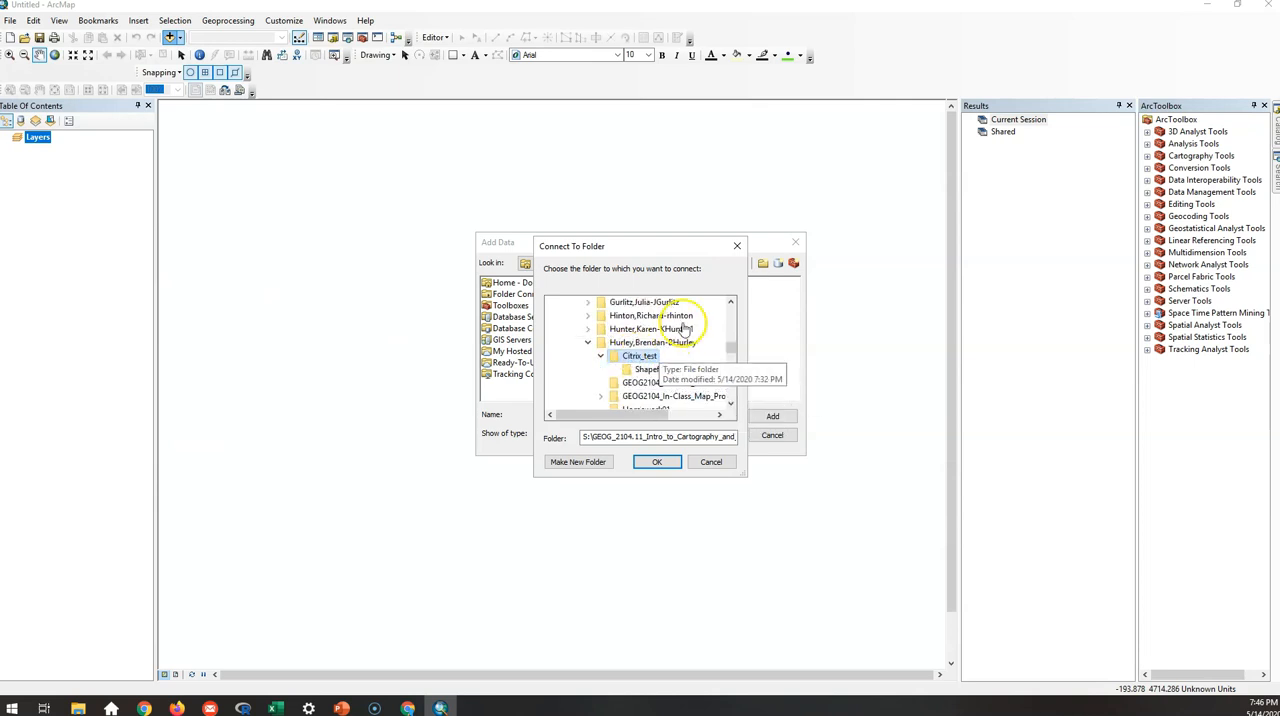
pyautogui.click(645, 342)
pyautogui.click(643, 355)
pyautogui.click(655, 462)
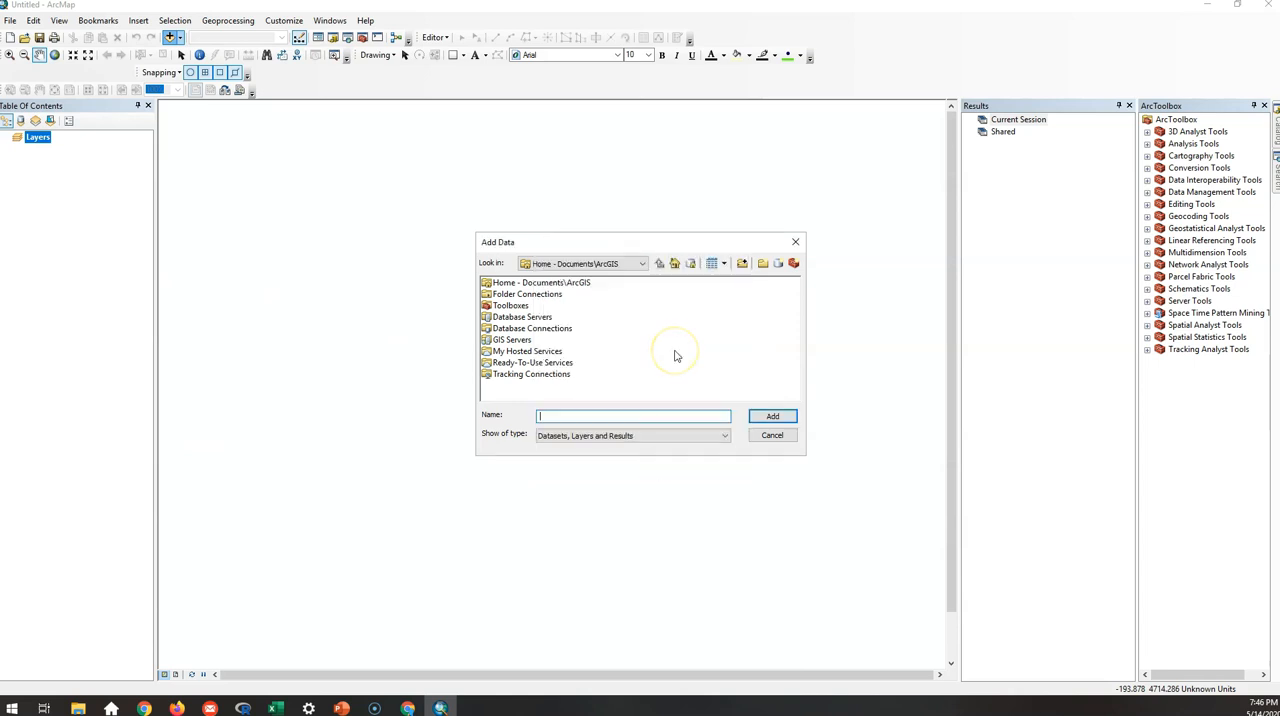
# Add all_points, chemical_spill_area, grassland and rivers4 from the Citrix_test connection's Shapefiles folder, and clear the layer selection.
pyautogui.doubleClick(549, 293)
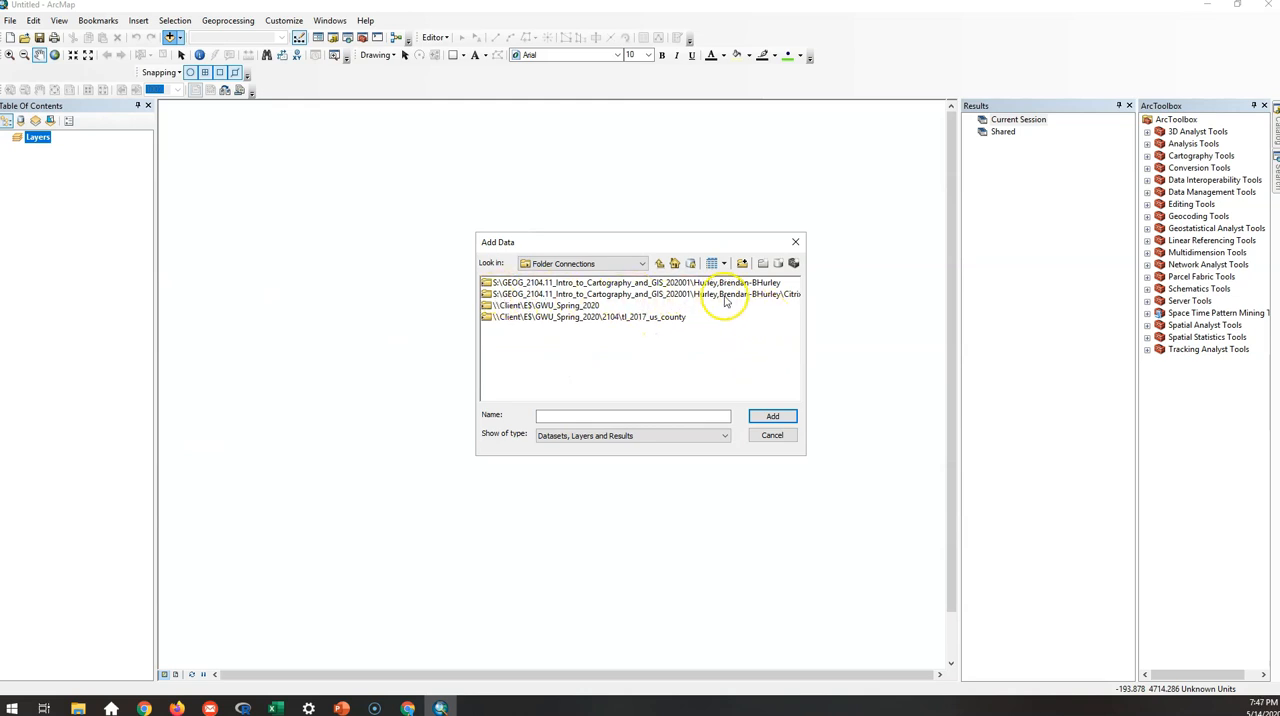
pyautogui.doubleClick(645, 295)
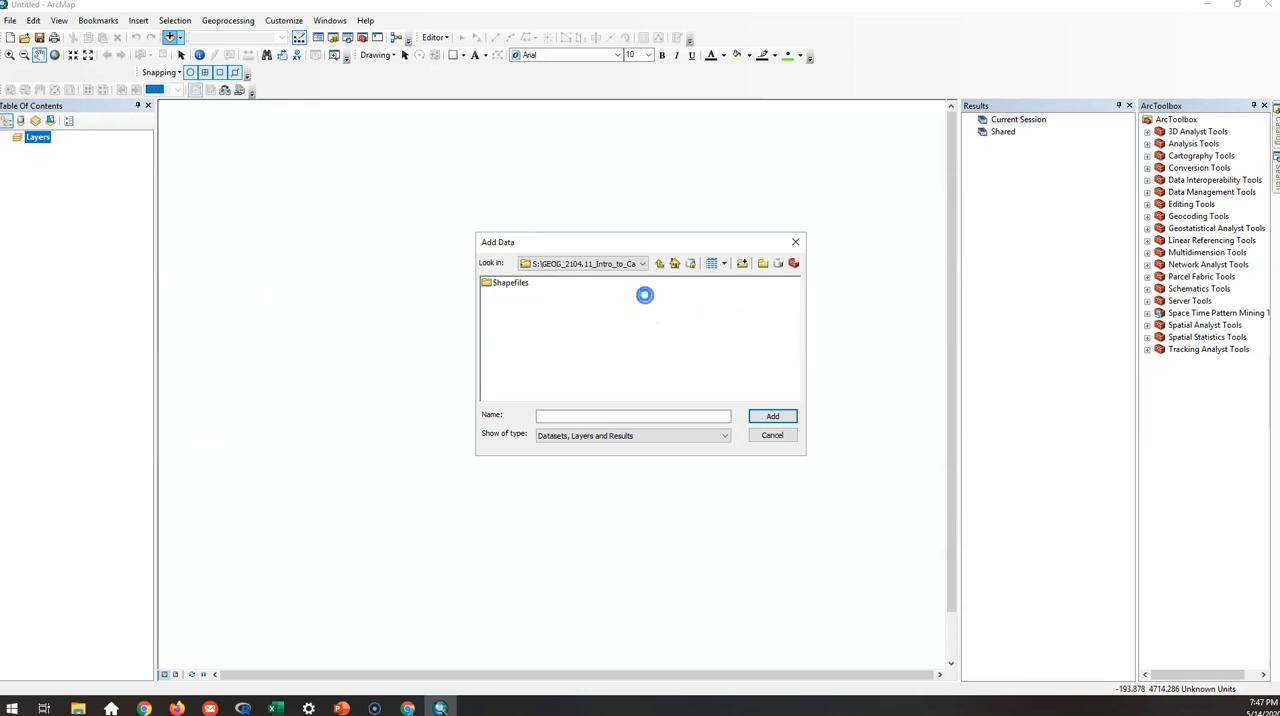
pyautogui.doubleClick(510, 285)
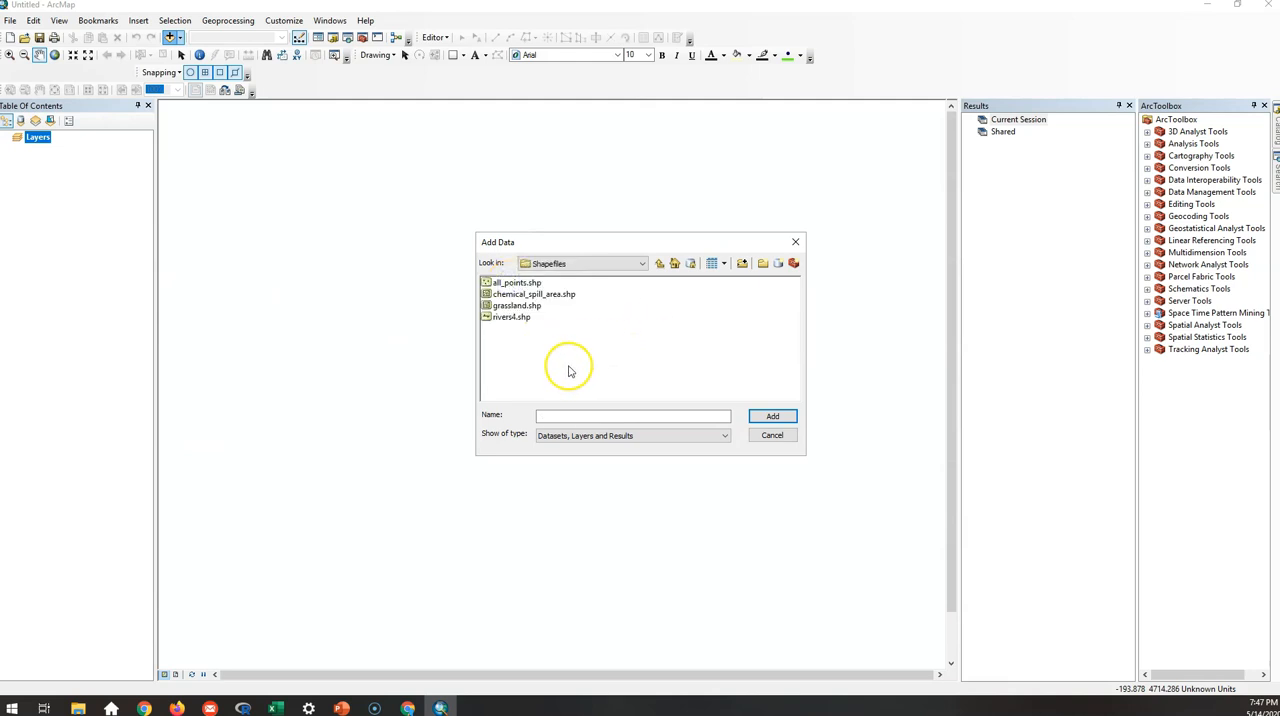
pyautogui.moveTo(594, 357); pyautogui.dragTo(489, 274)
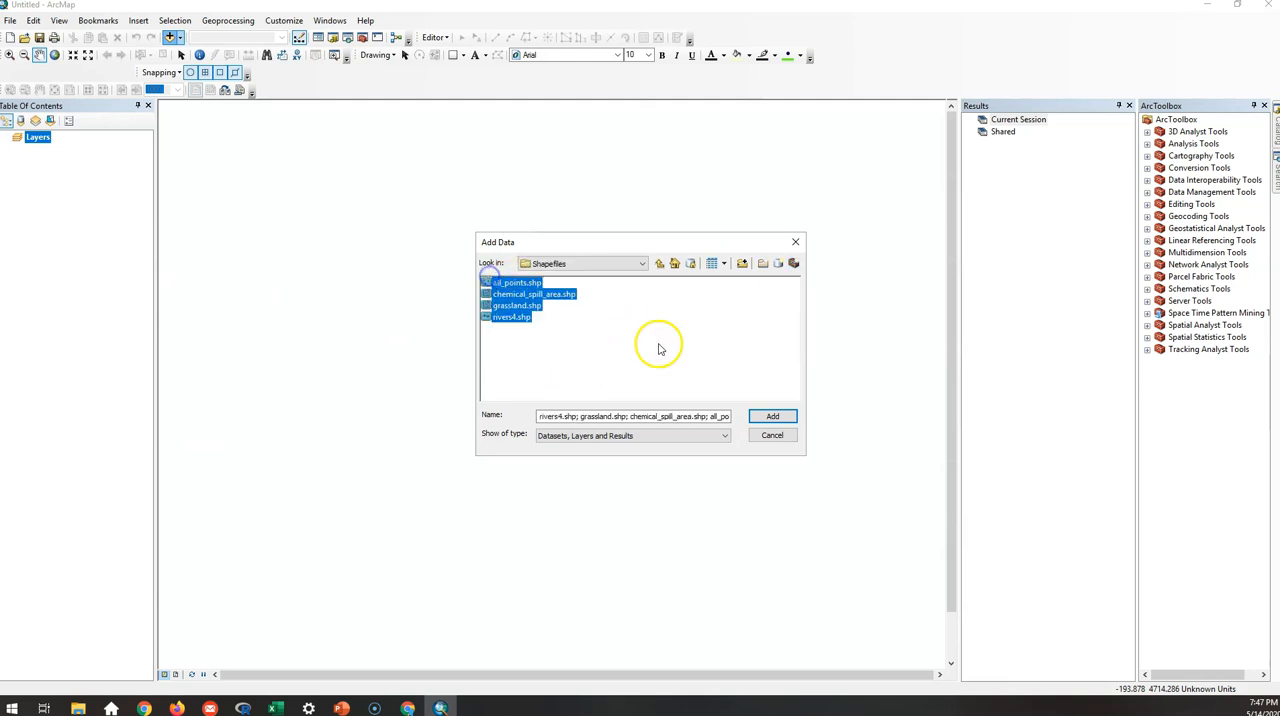
pyautogui.click(772, 416)
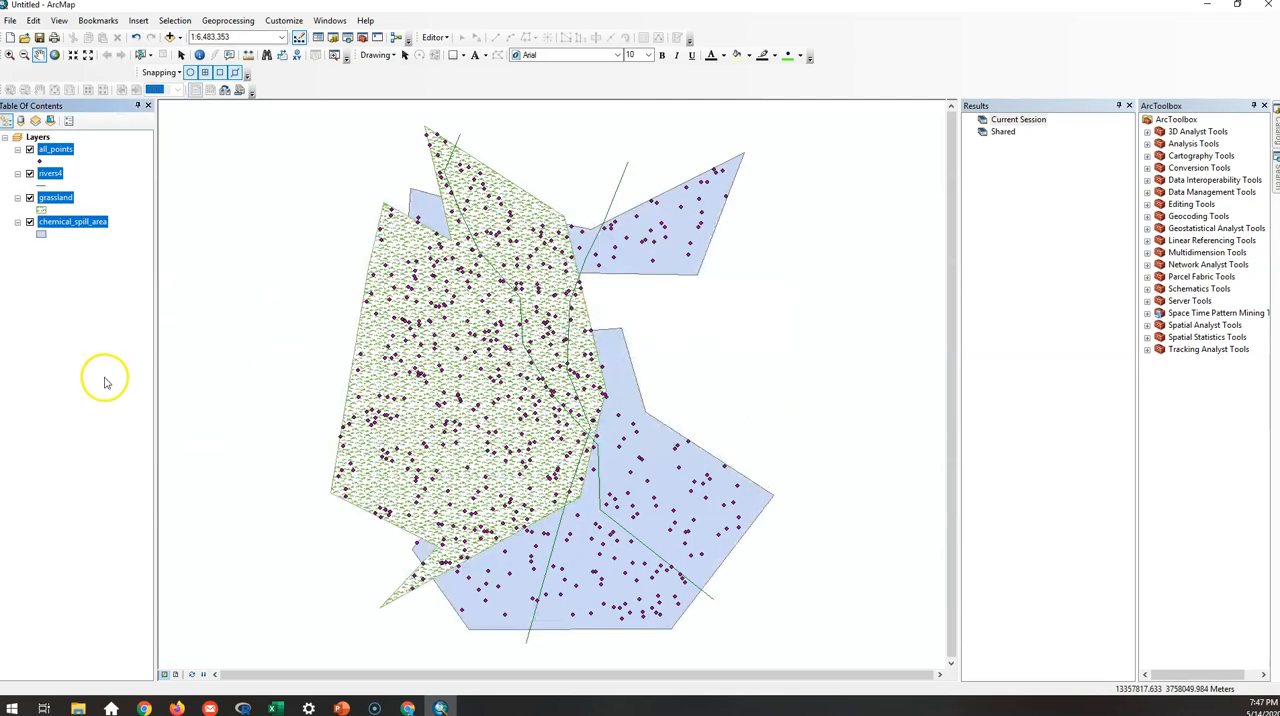
pyautogui.click(70, 290)
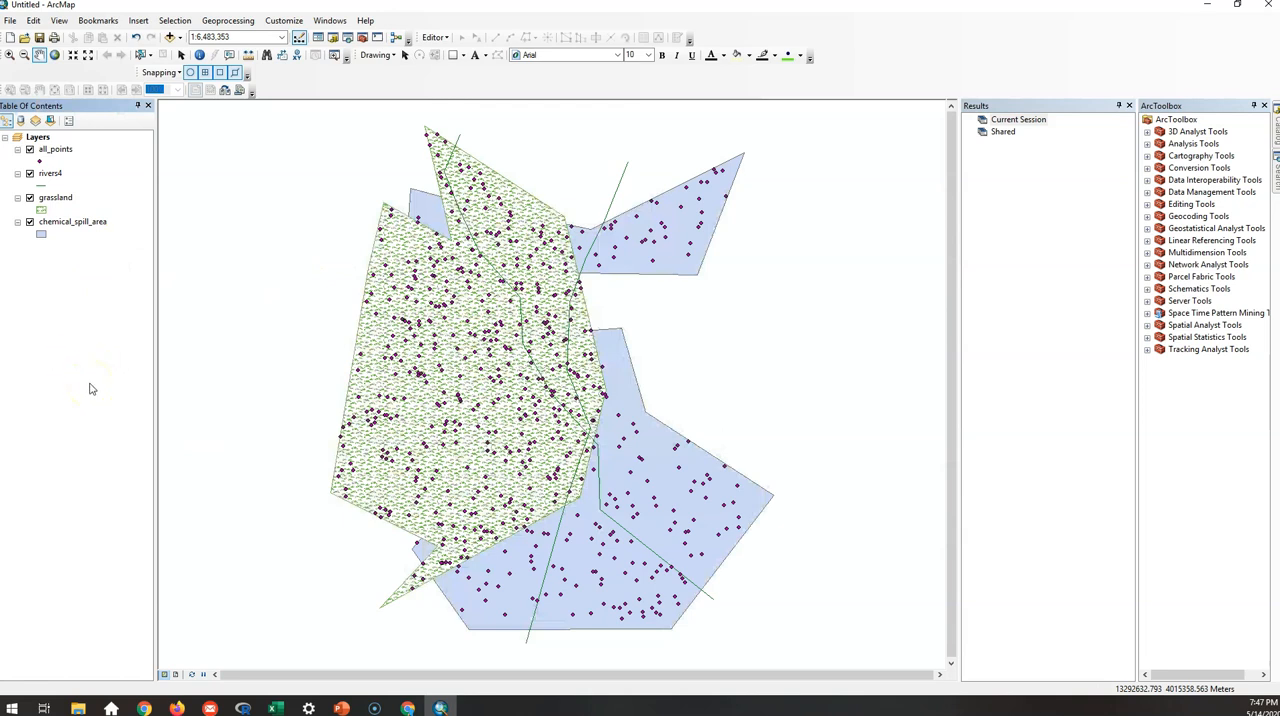
# Open the Intersect geoprocessing tool and set the grassland and chemical_spill_area layers as its input features.
pyautogui.click(215, 23)
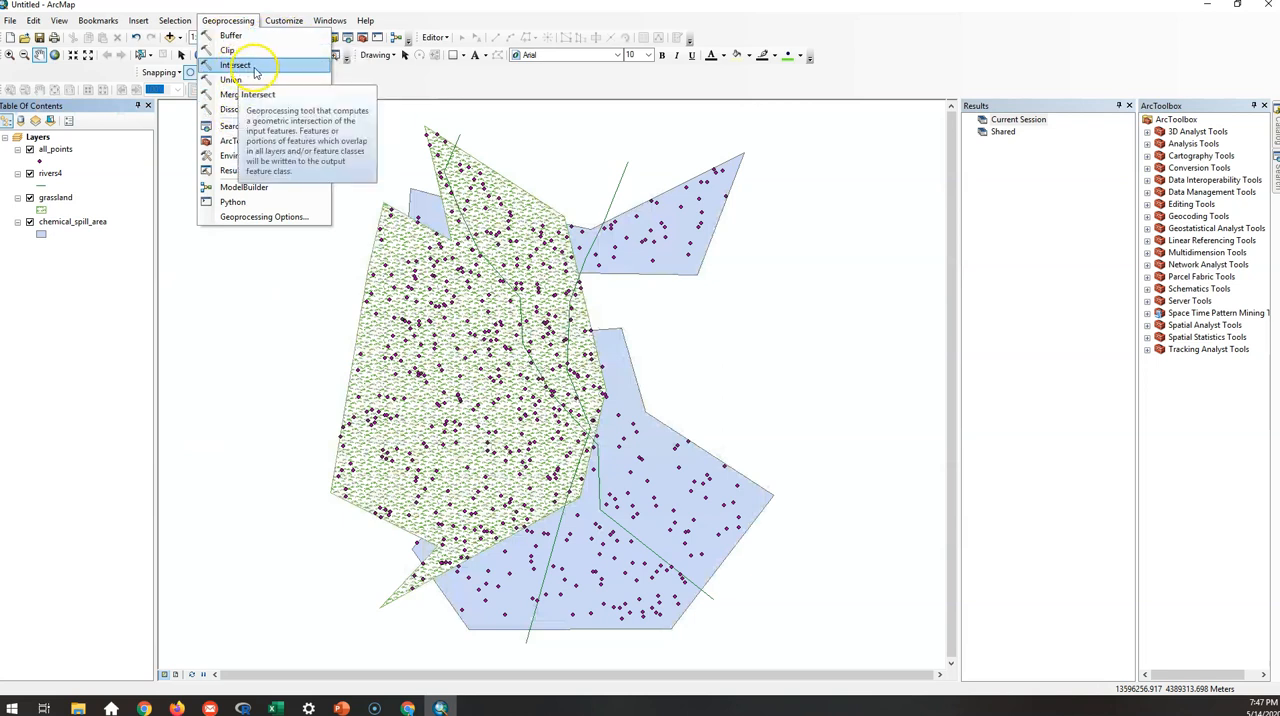
pyautogui.click(237, 22)
pyautogui.click(237, 22)
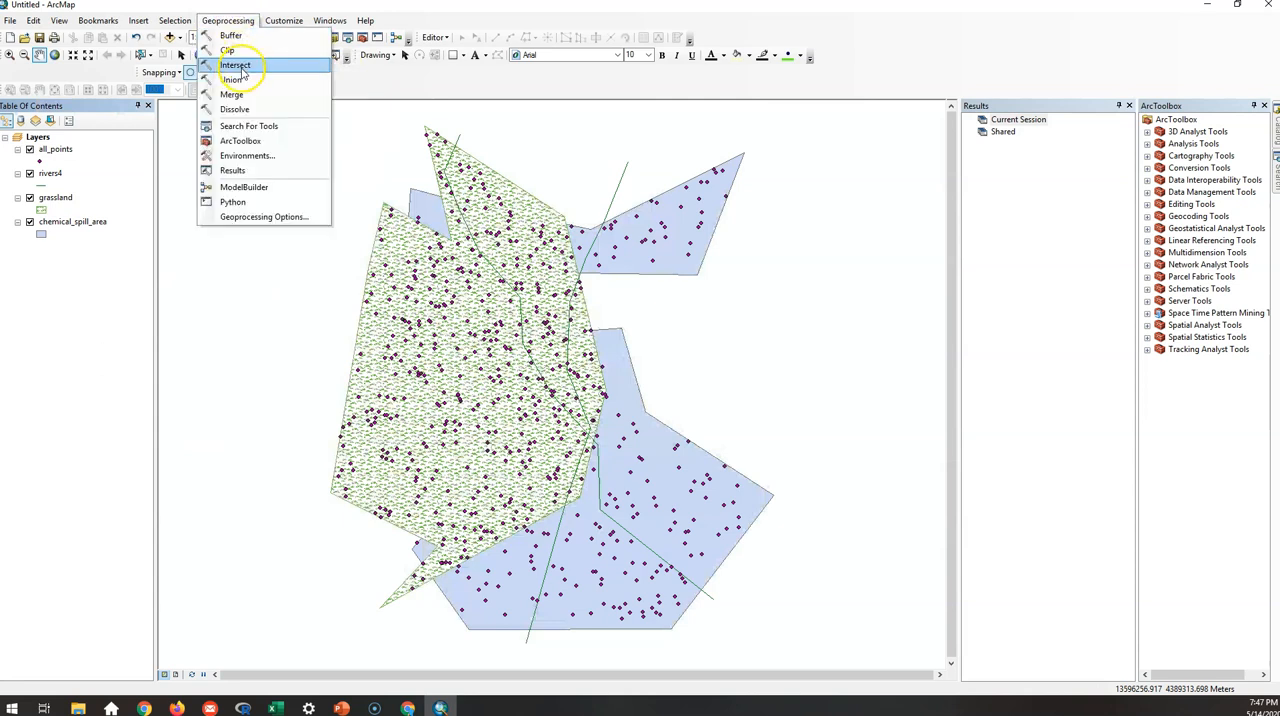
pyautogui.click(240, 66)
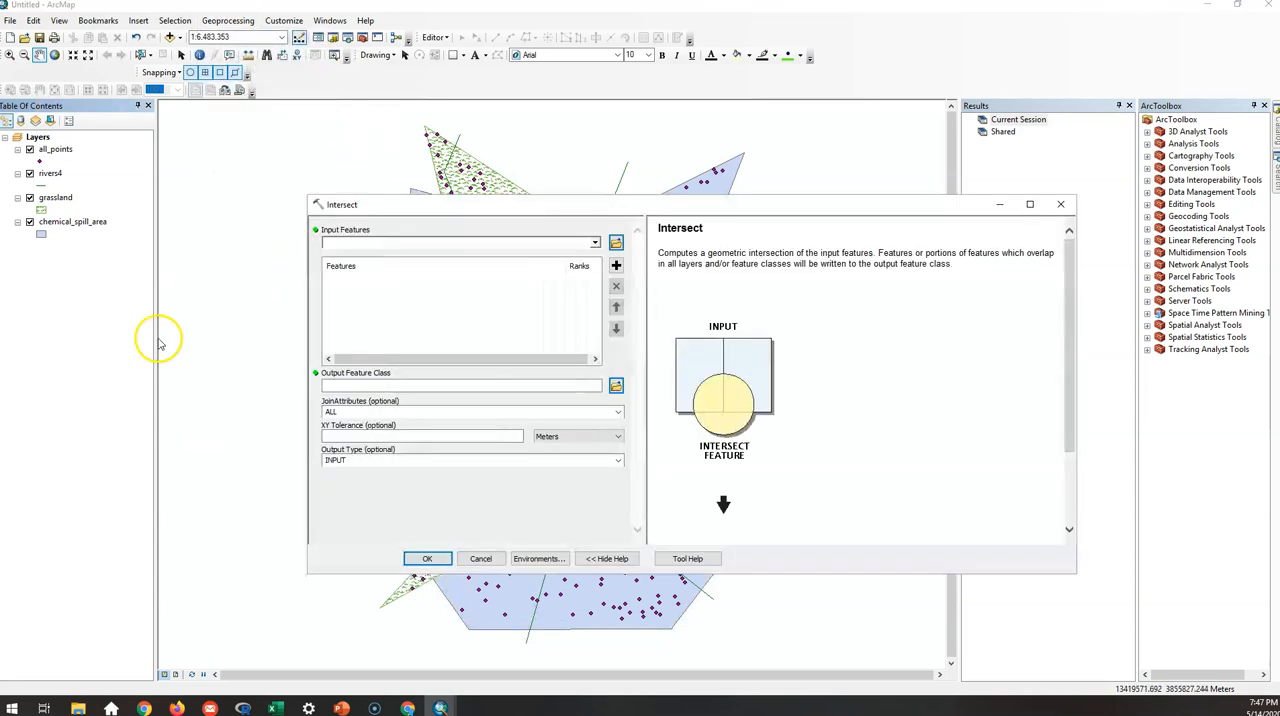
pyautogui.click(56, 199)
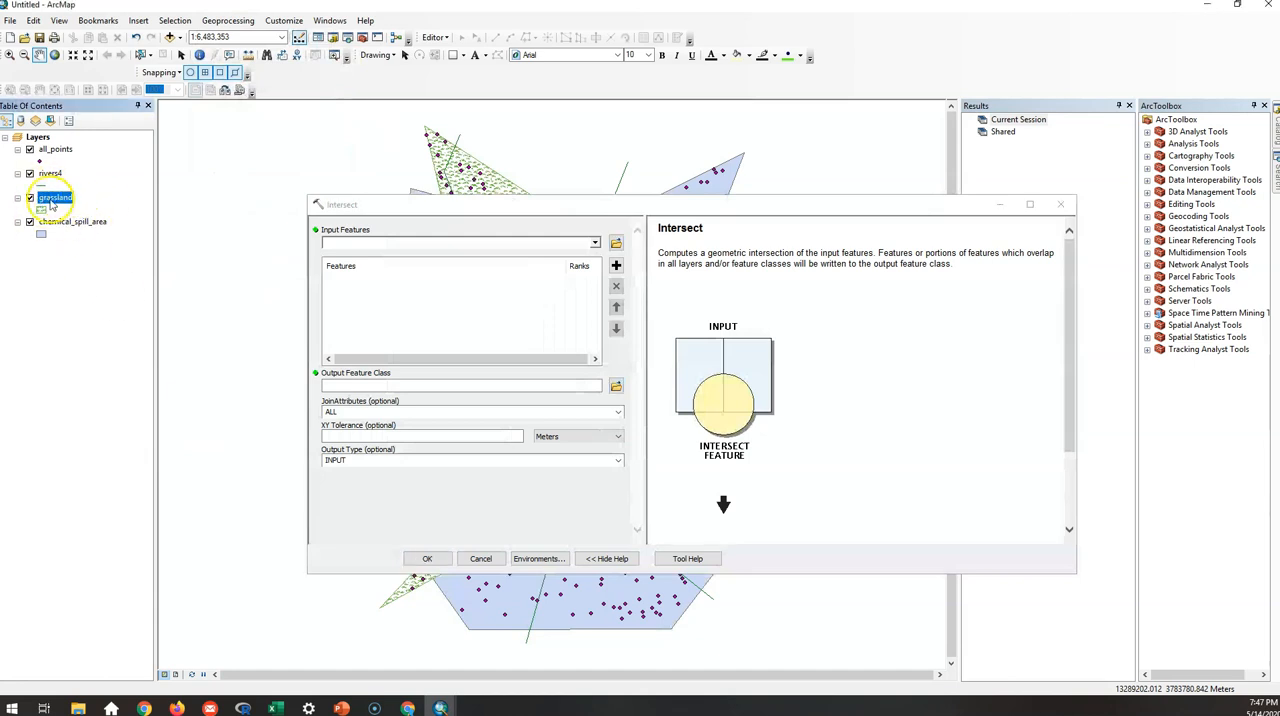
pyautogui.keyDown('ctrl'); pyautogui.click(72, 224); pyautogui.keyUp('ctrl')
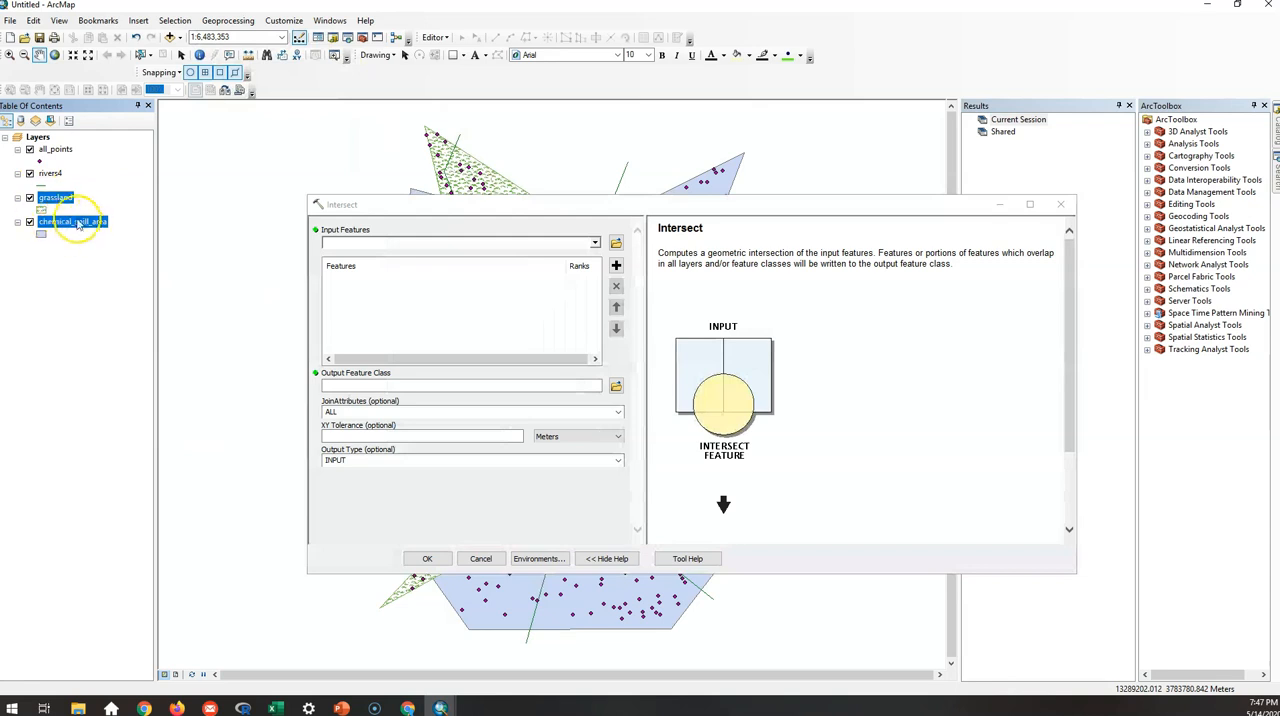
pyautogui.click(49, 249)
pyautogui.click(65, 203)
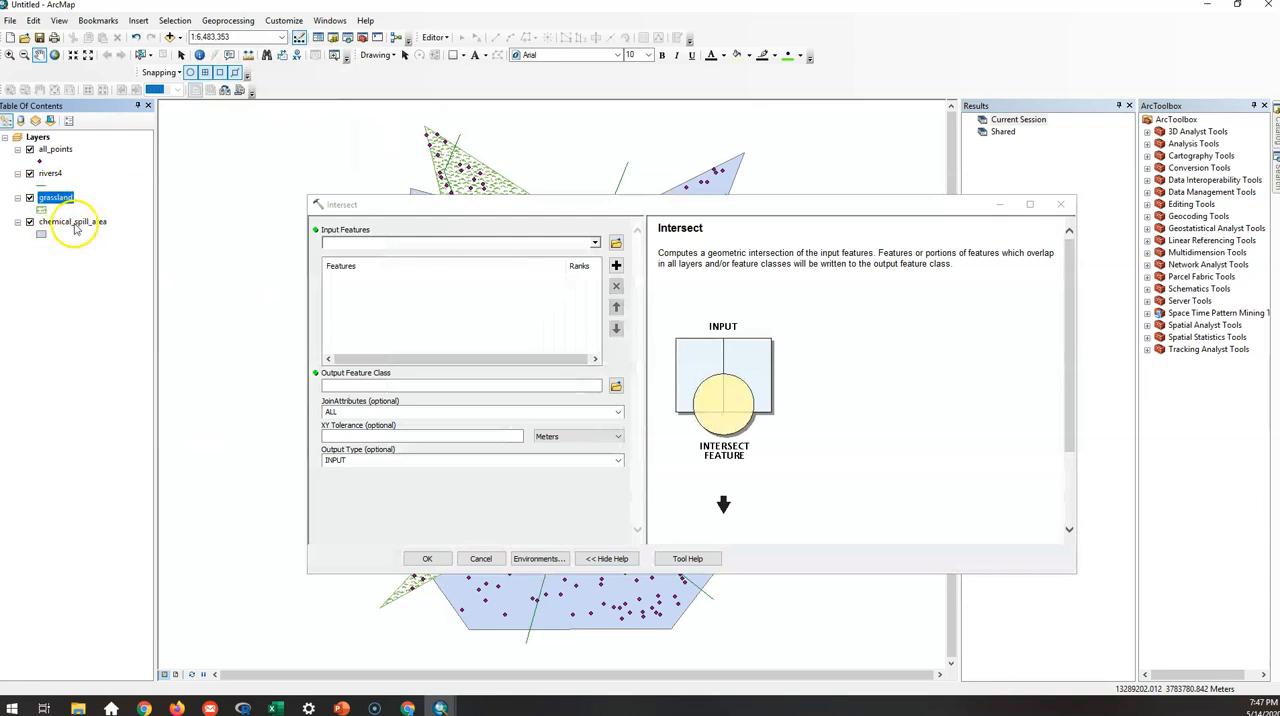
pyautogui.keyDown('ctrl'); pyautogui.click(75, 226); pyautogui.keyUp('ctrl')
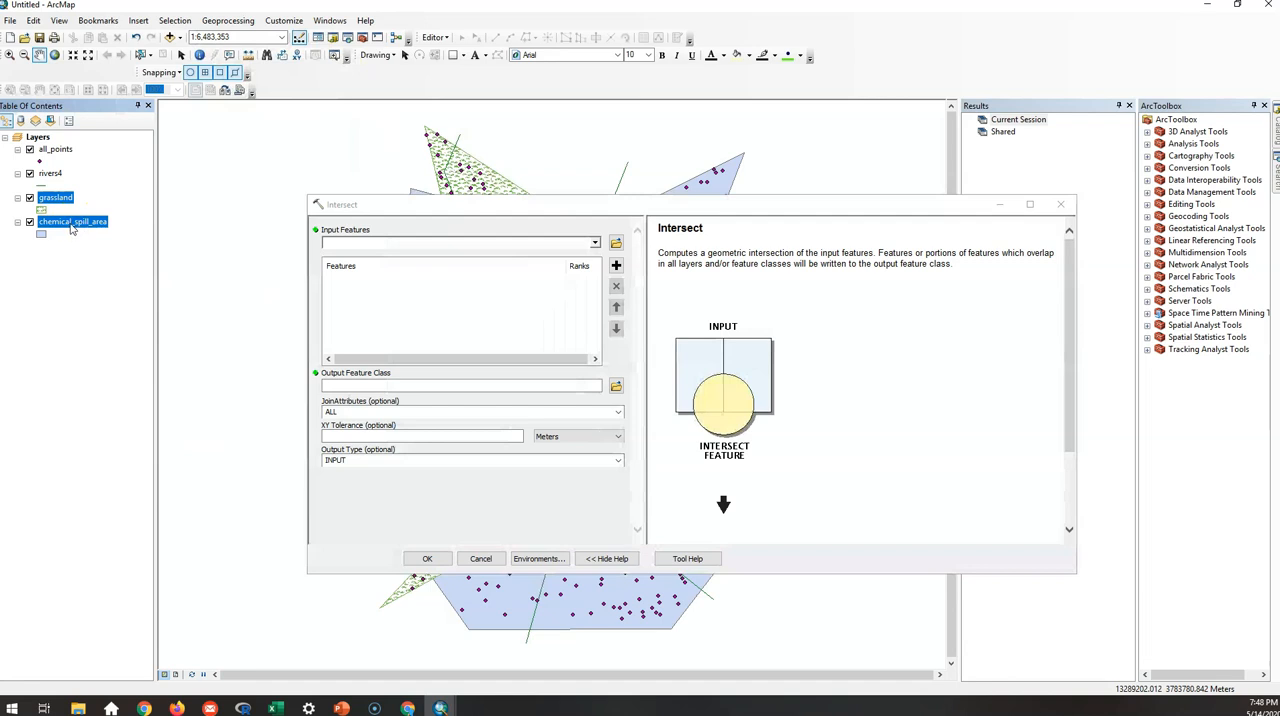
pyautogui.moveTo(197, 236); pyautogui.dragTo(385, 258)
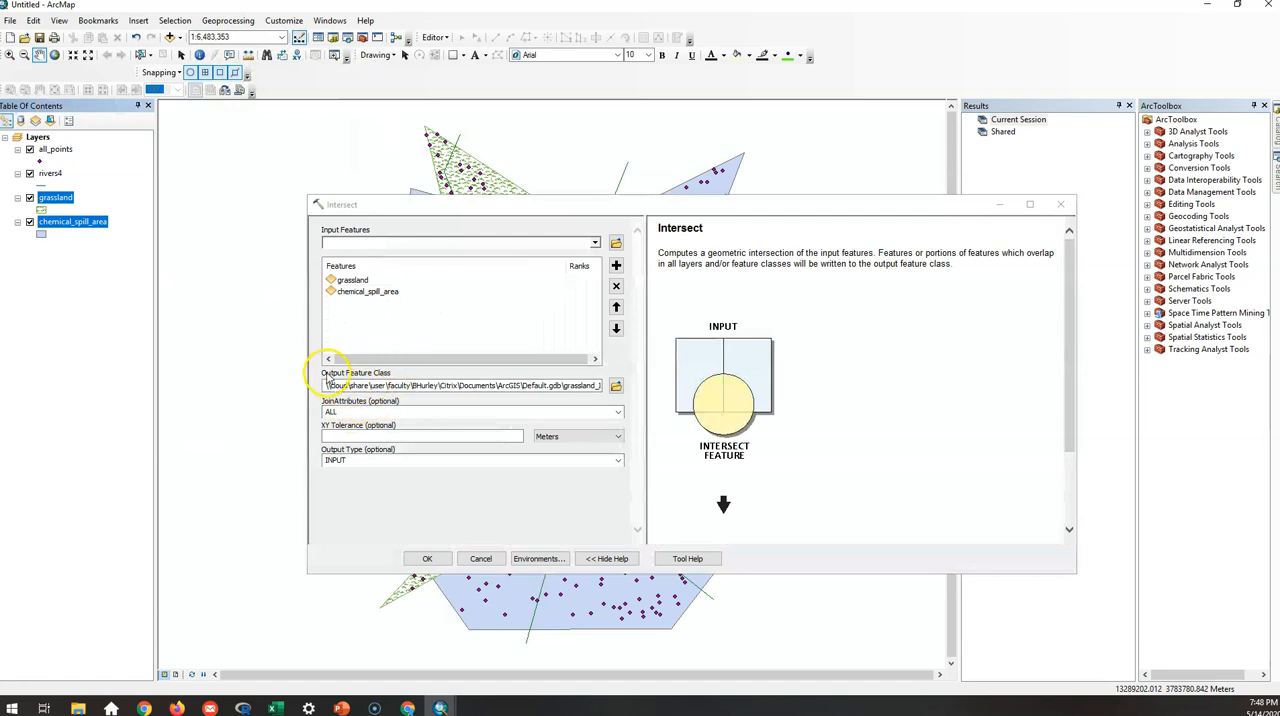
# Set the Intersect output feature class to Grass_chem_intersect in the Shapefiles folder of the Citrix_test connection.
pyautogui.click(433, 386)
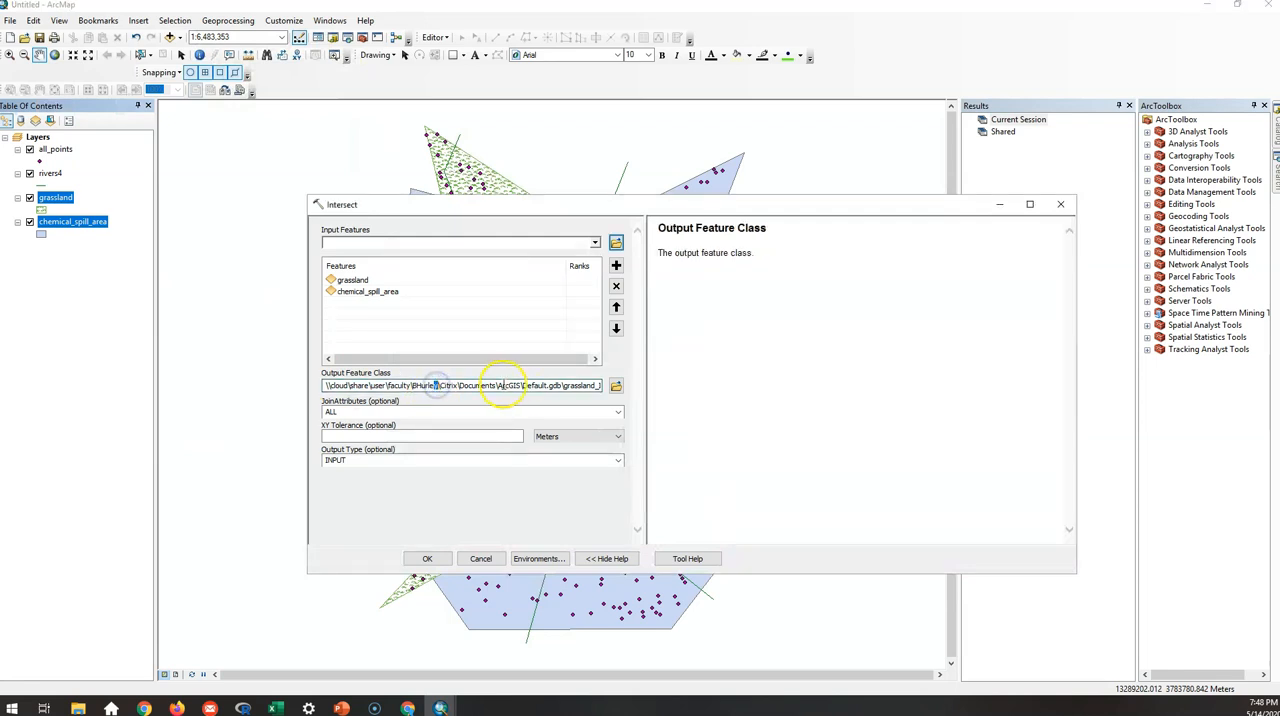
pyautogui.moveTo(497, 386); pyautogui.dragTo(540, 388)
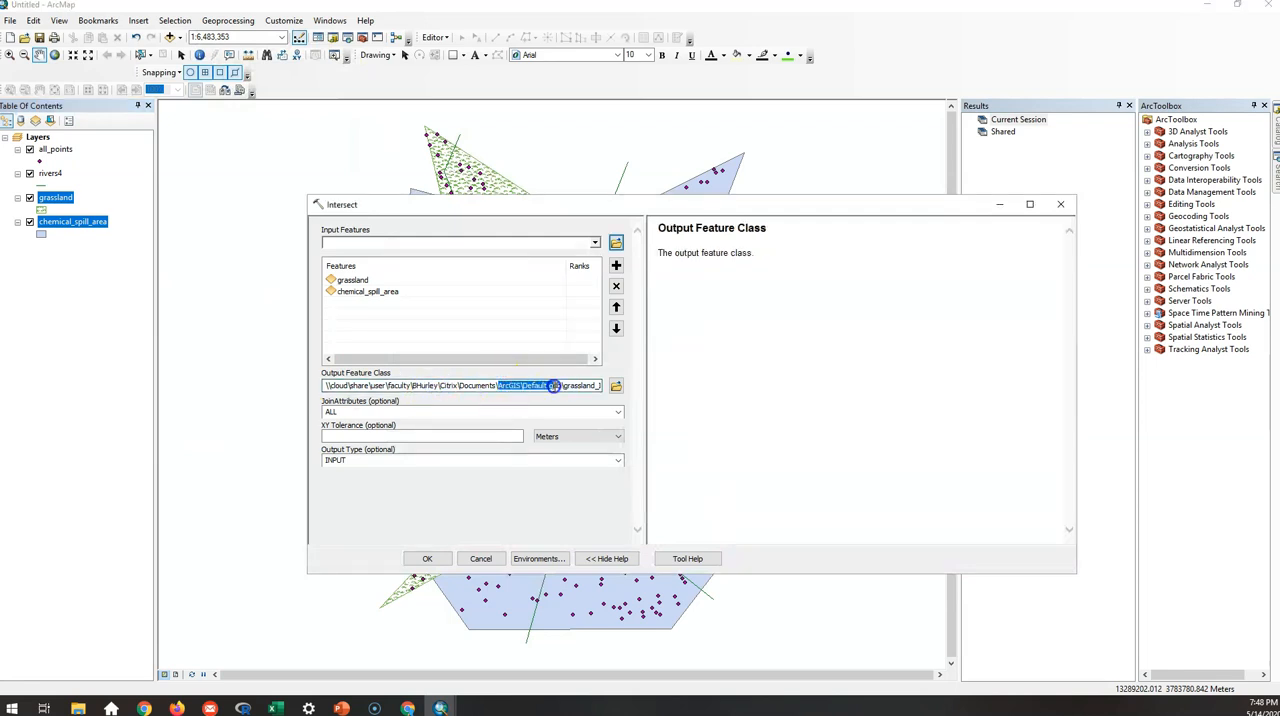
pyautogui.click(550, 386)
pyautogui.click(617, 386)
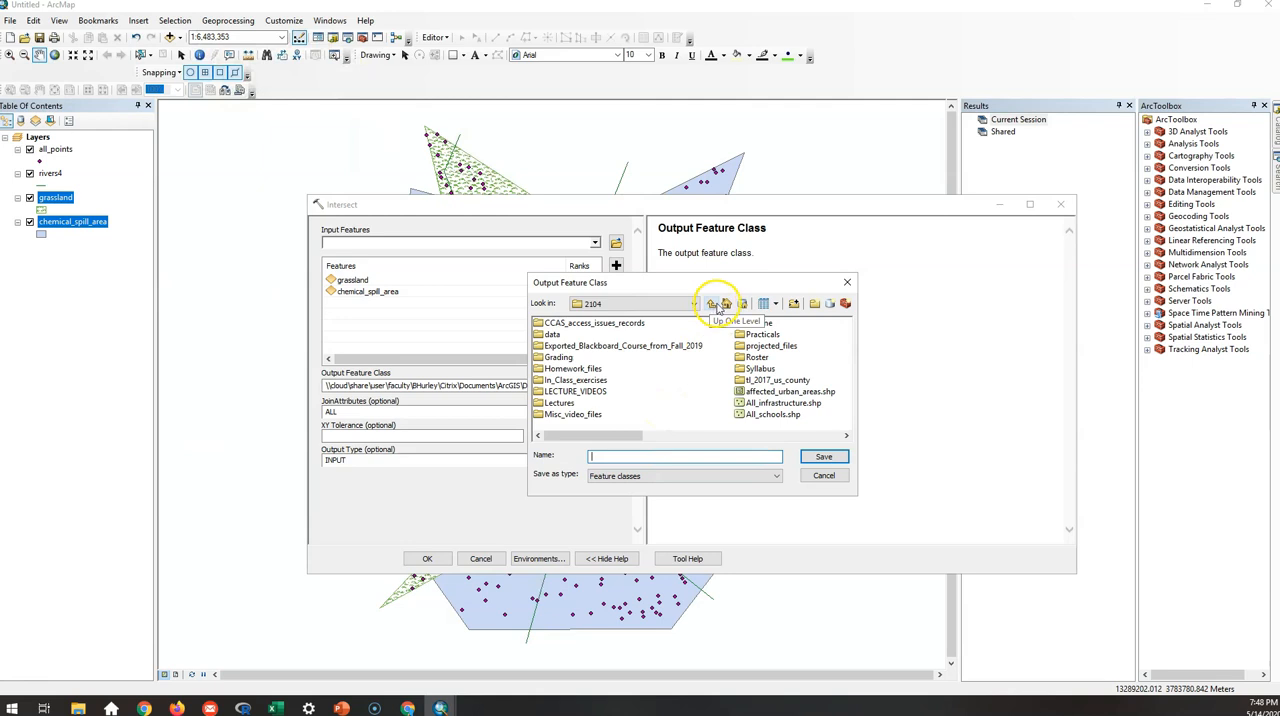
pyautogui.click(713, 304)
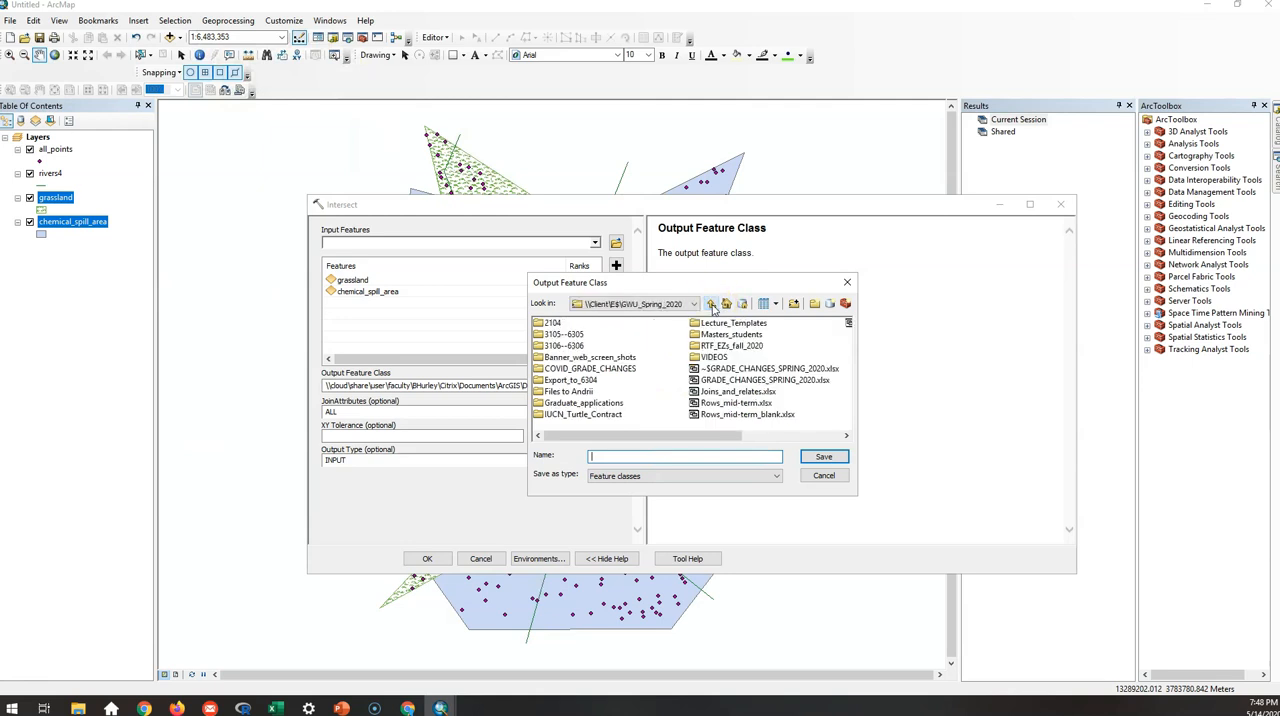
pyautogui.click(712, 304)
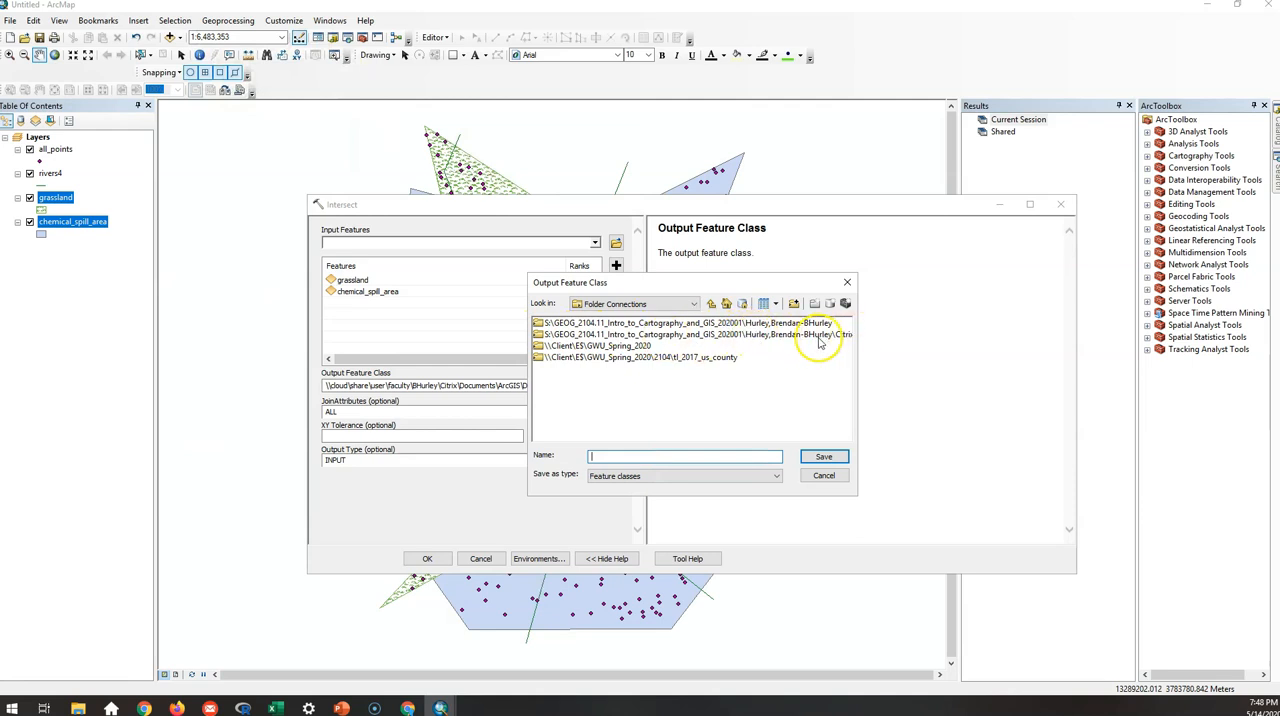
pyautogui.doubleClick(741, 336)
pyautogui.click(550, 328)
pyautogui.doubleClick(551, 329)
pyautogui.click(654, 456)
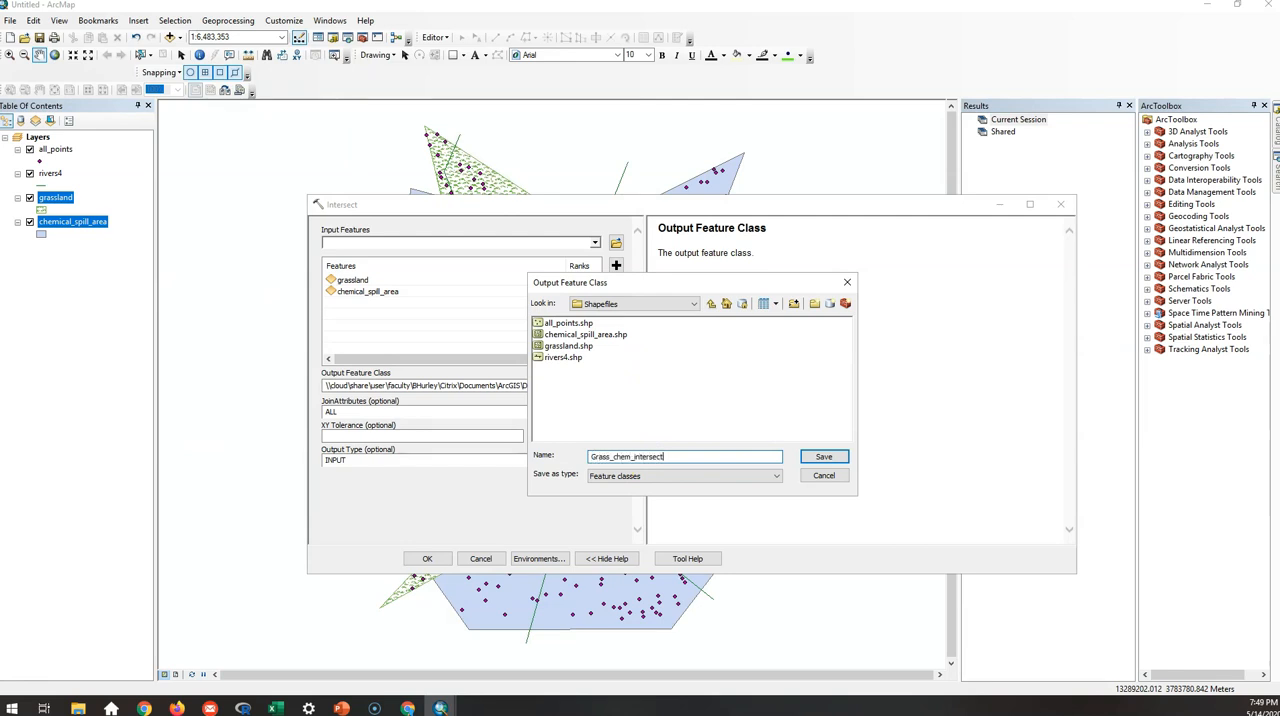
pyautogui.click(823, 457)
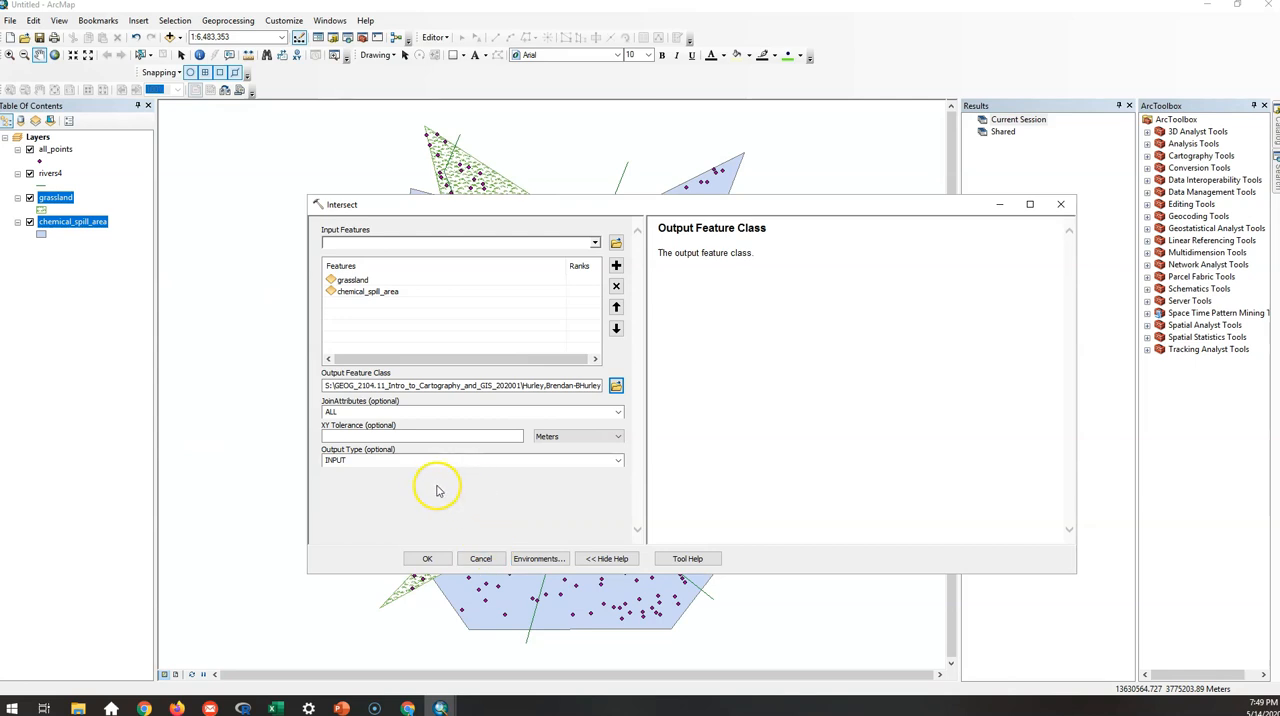
# Run the Intersect of grassland and chemical_spill_area.
pyautogui.click(427, 562)
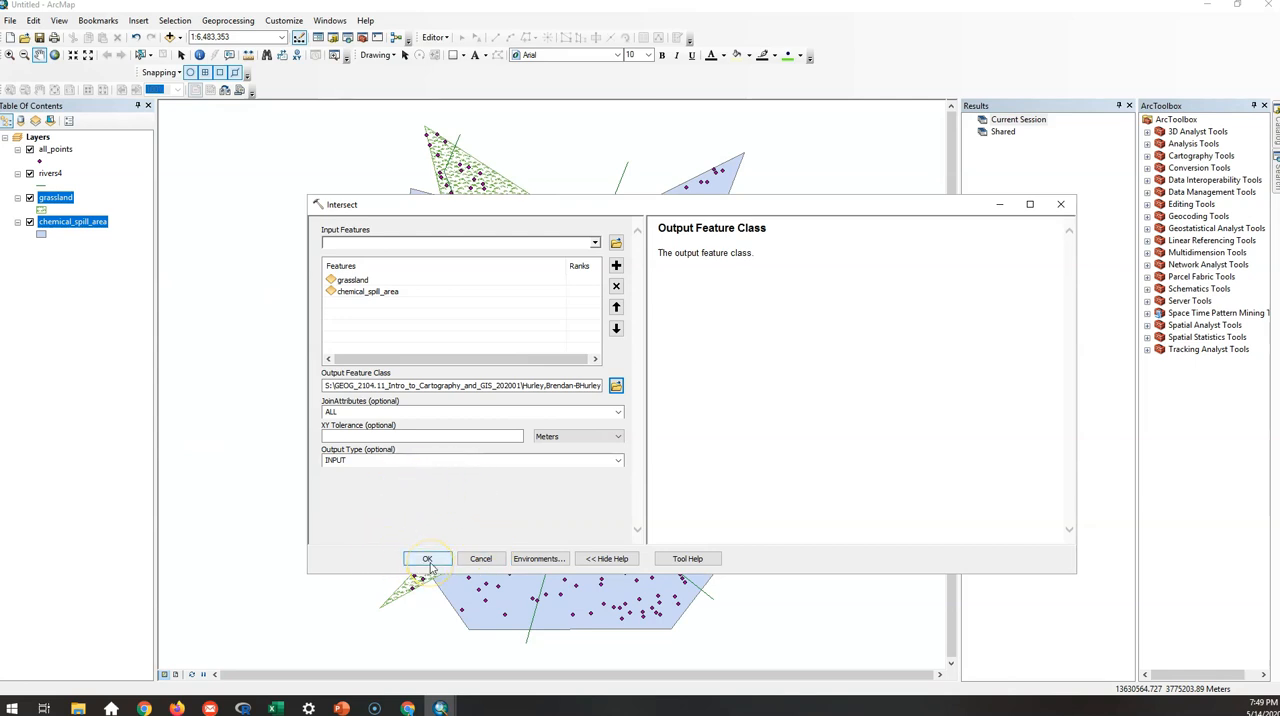
pyautogui.click(428, 563)
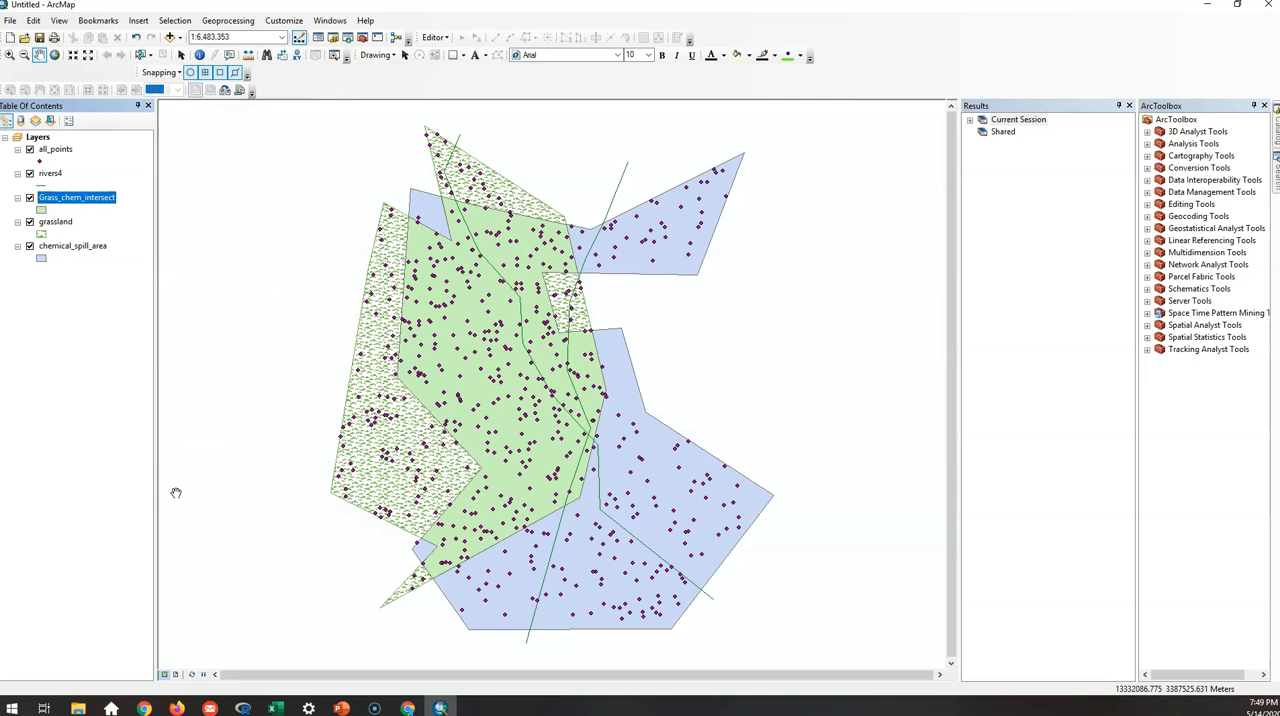
pyautogui.click(124, 494)
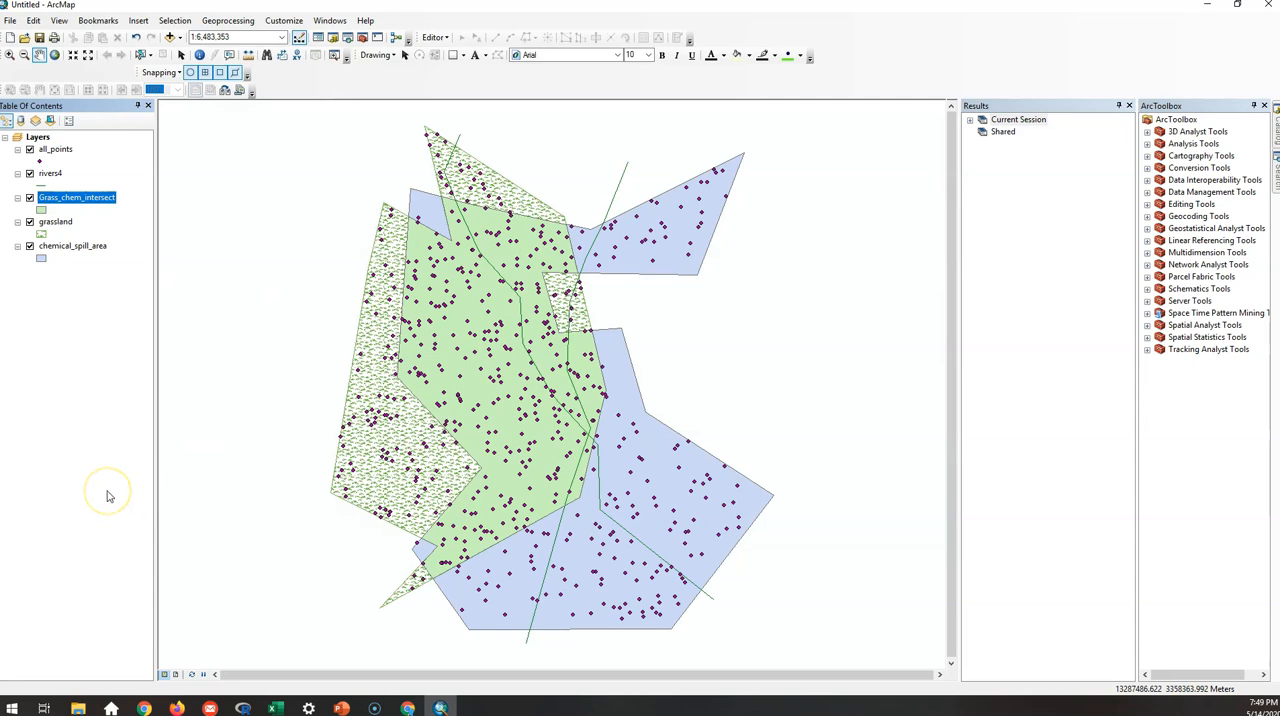